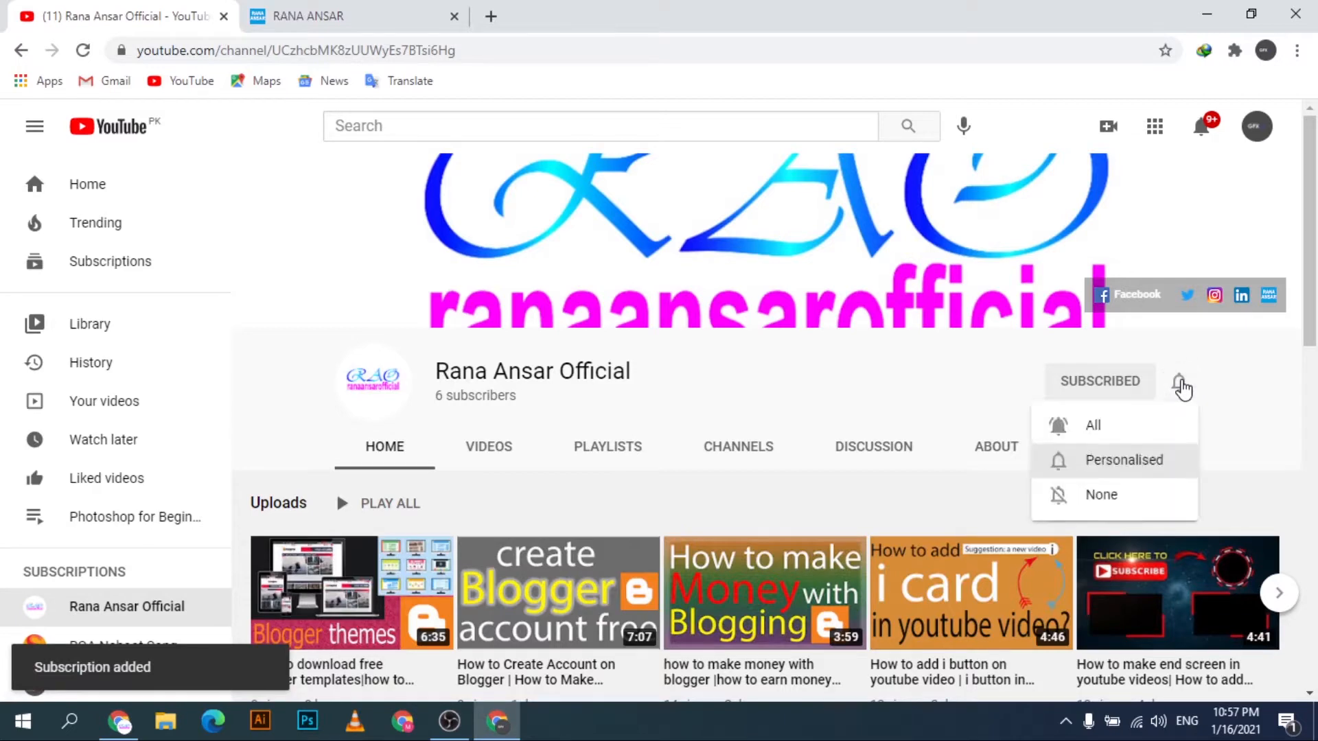
Turn on all notifications for the subscribed YouTube channel and switch to the already open ranaansar.com blog.
click(1149, 424)
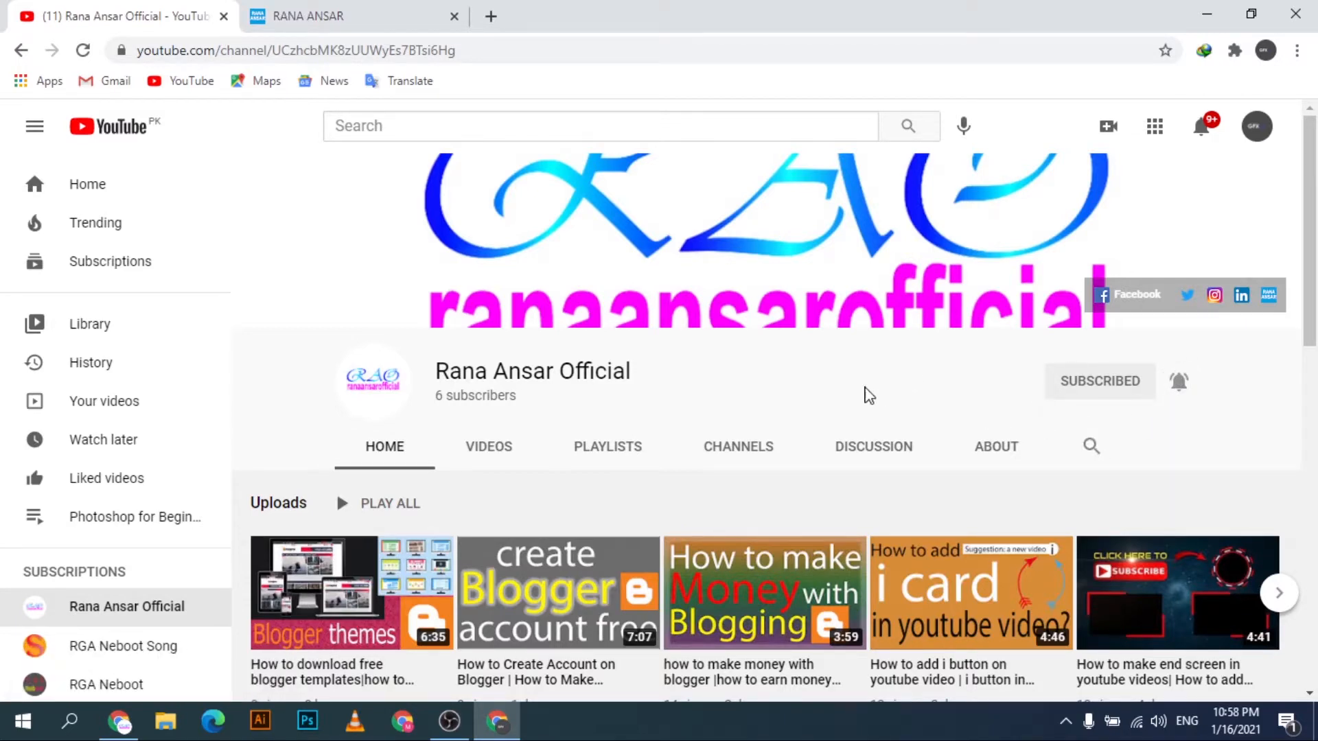
click(310, 10)
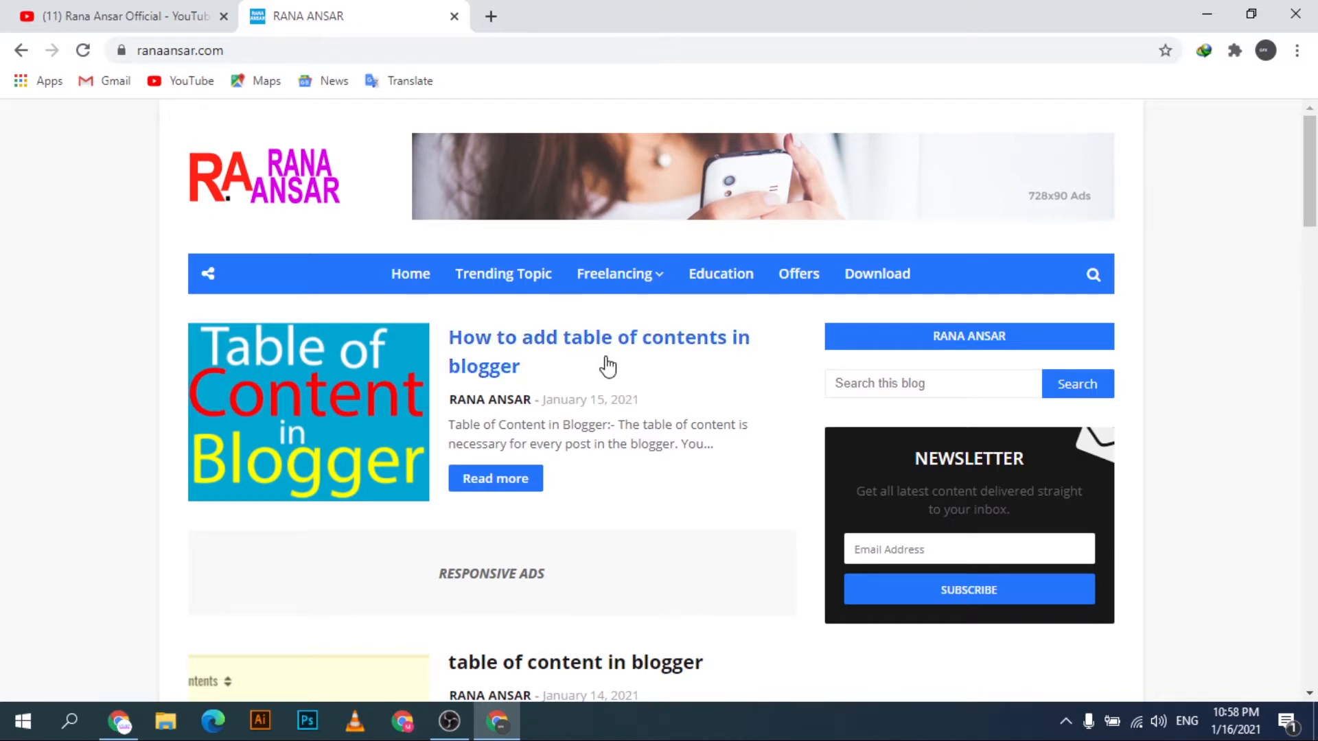
Search the web for "keyword planner" in a new tab and open the Google Keyword Planner ad result from ads.google.com.
click(490, 16)
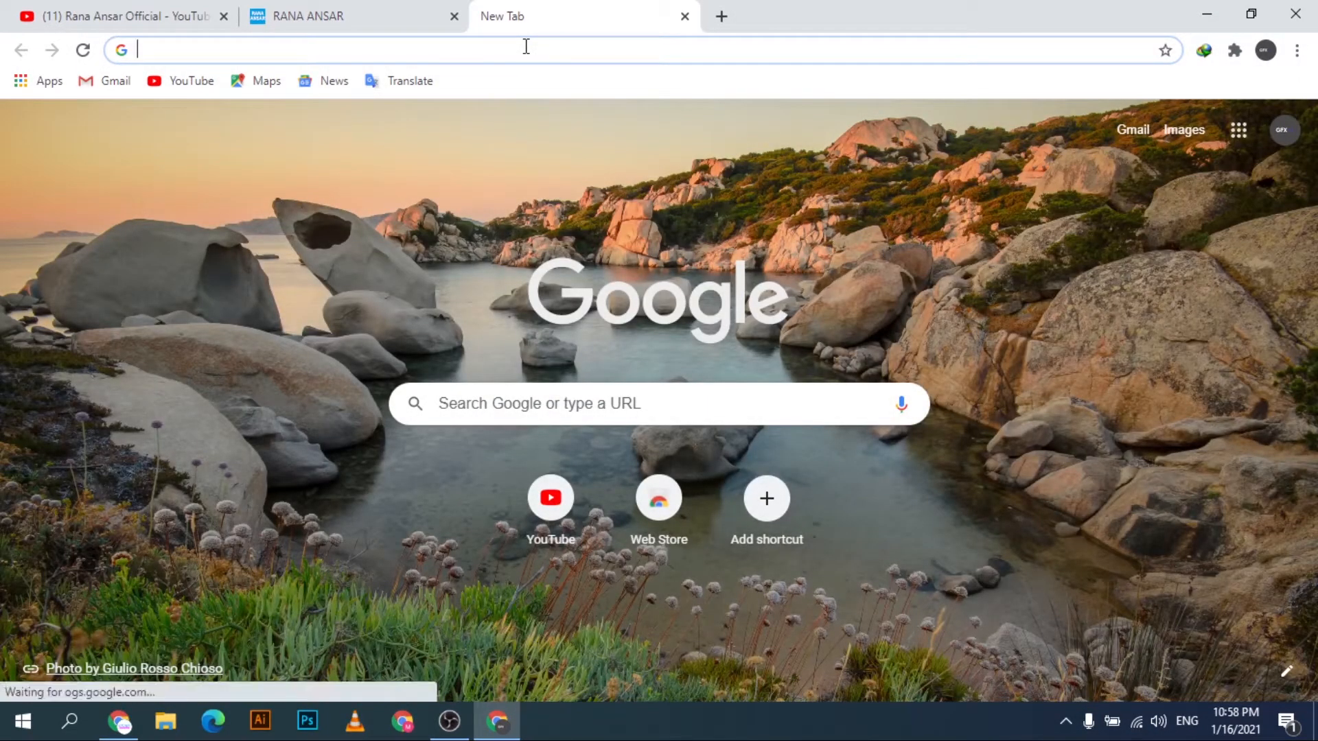
text(keyword planner)
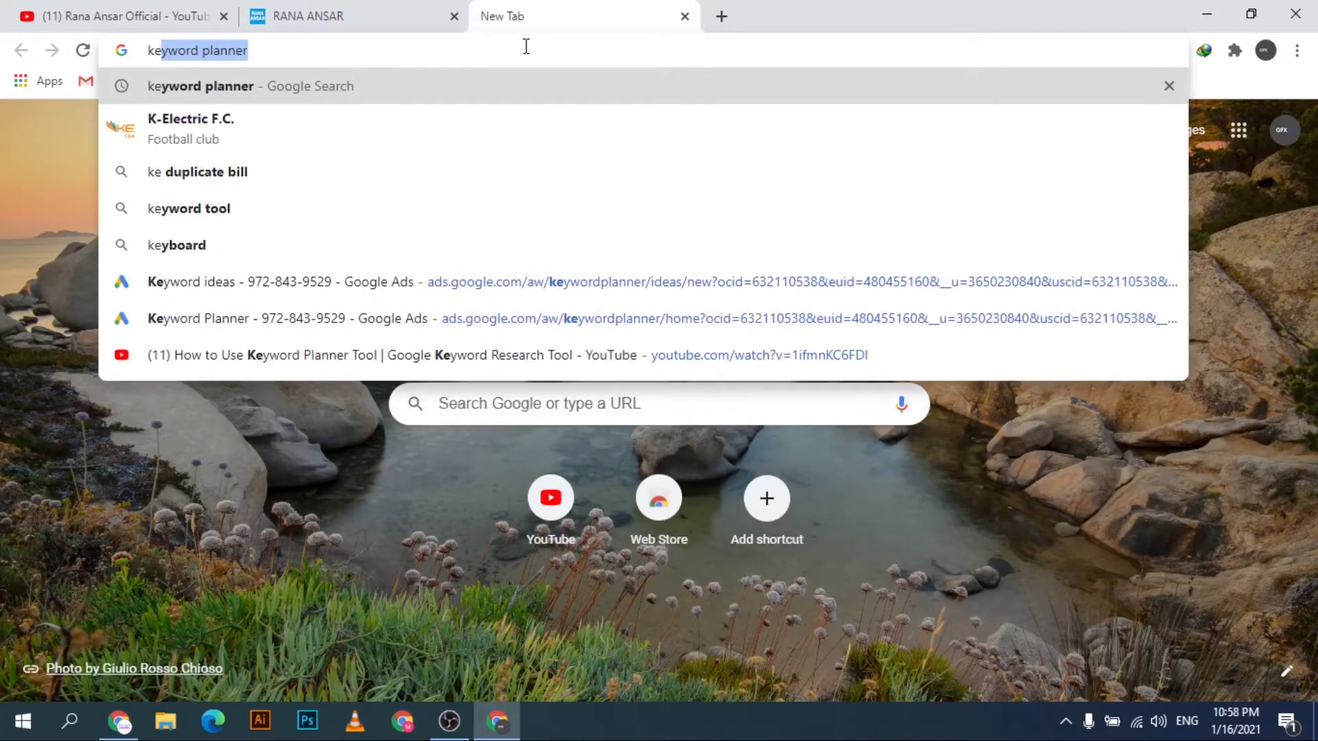
key(Return)
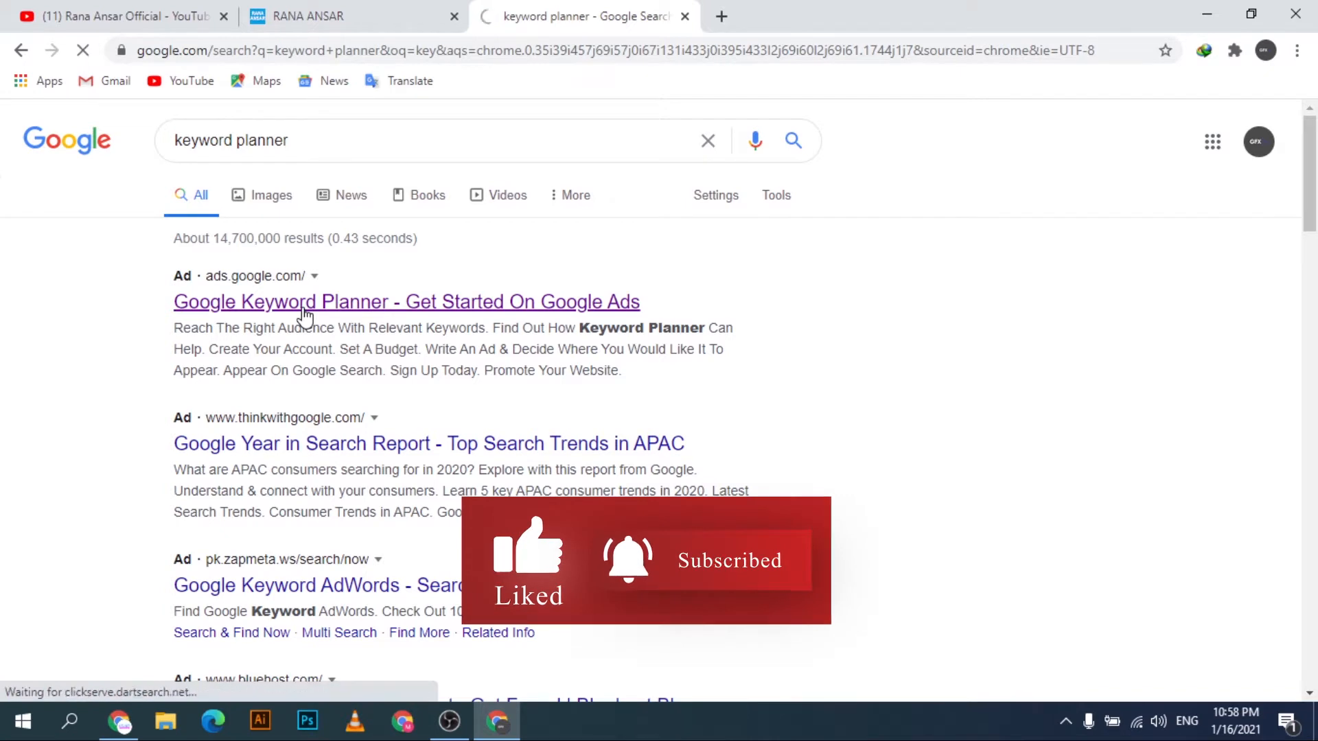
click(304, 317)
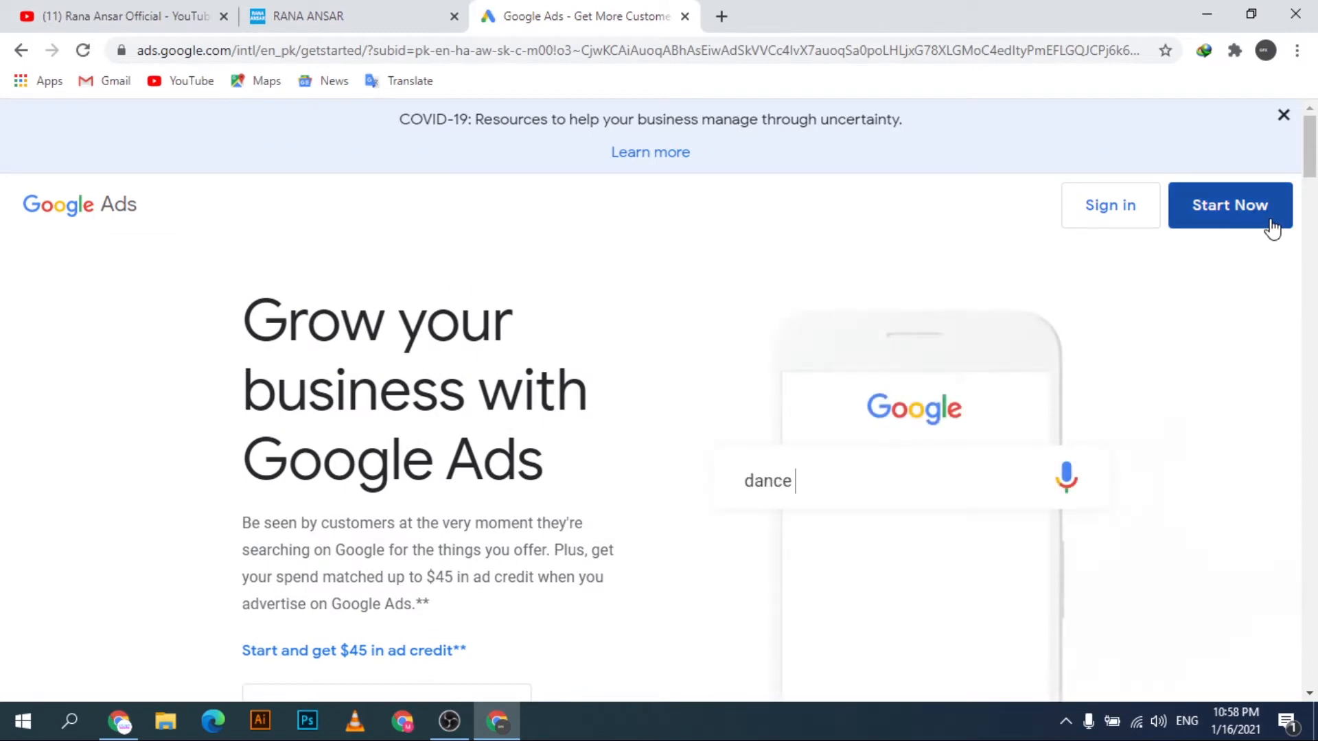
Sign in to Google Ads and open the Keyword Planner tool.
click(1113, 222)
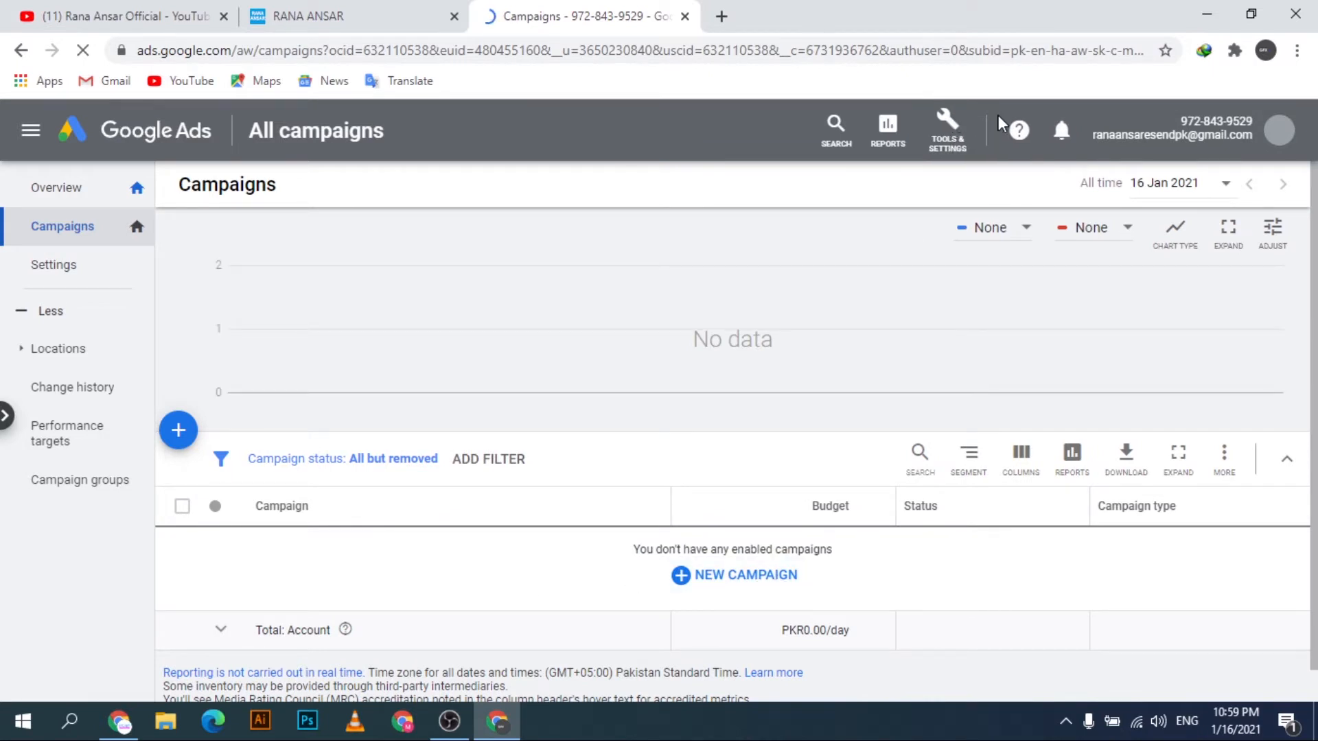
click(948, 132)
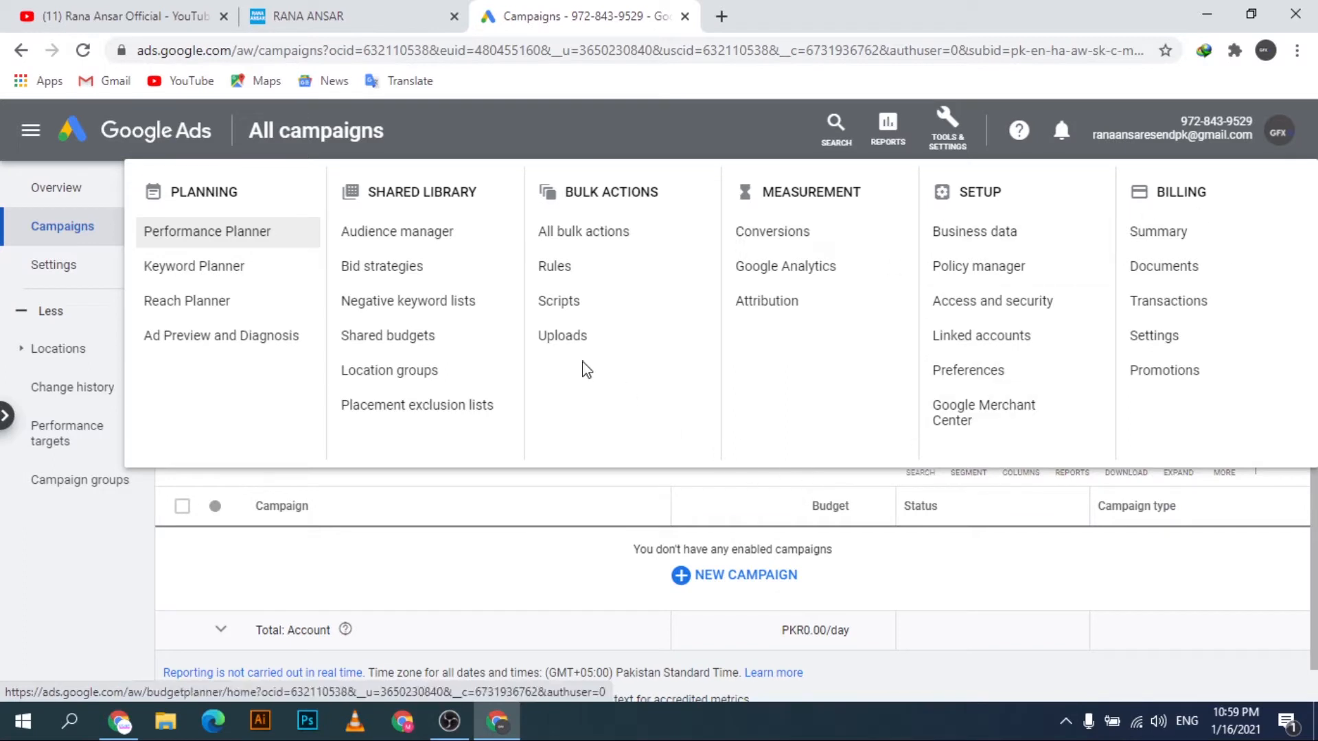
click(215, 273)
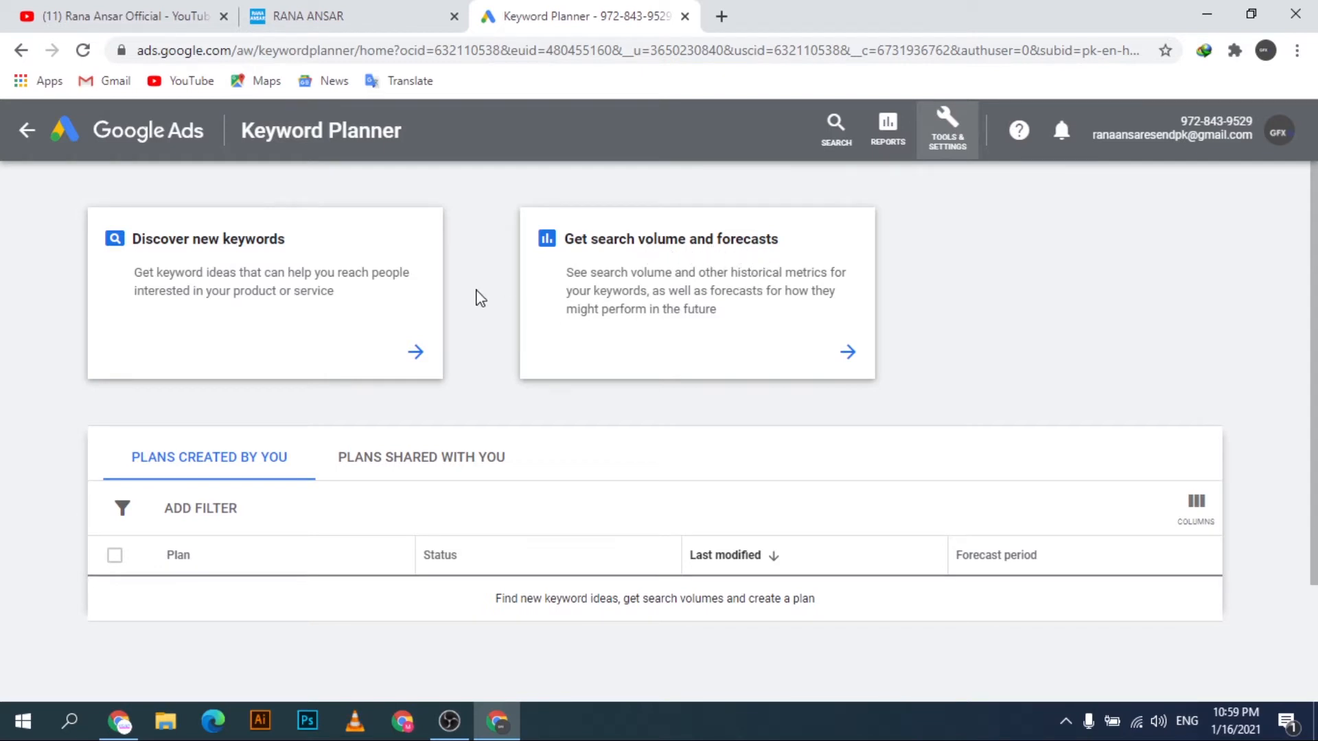
Discover new keywords starting from the keyword "How to use keyword planner" and get the results.
click(252, 267)
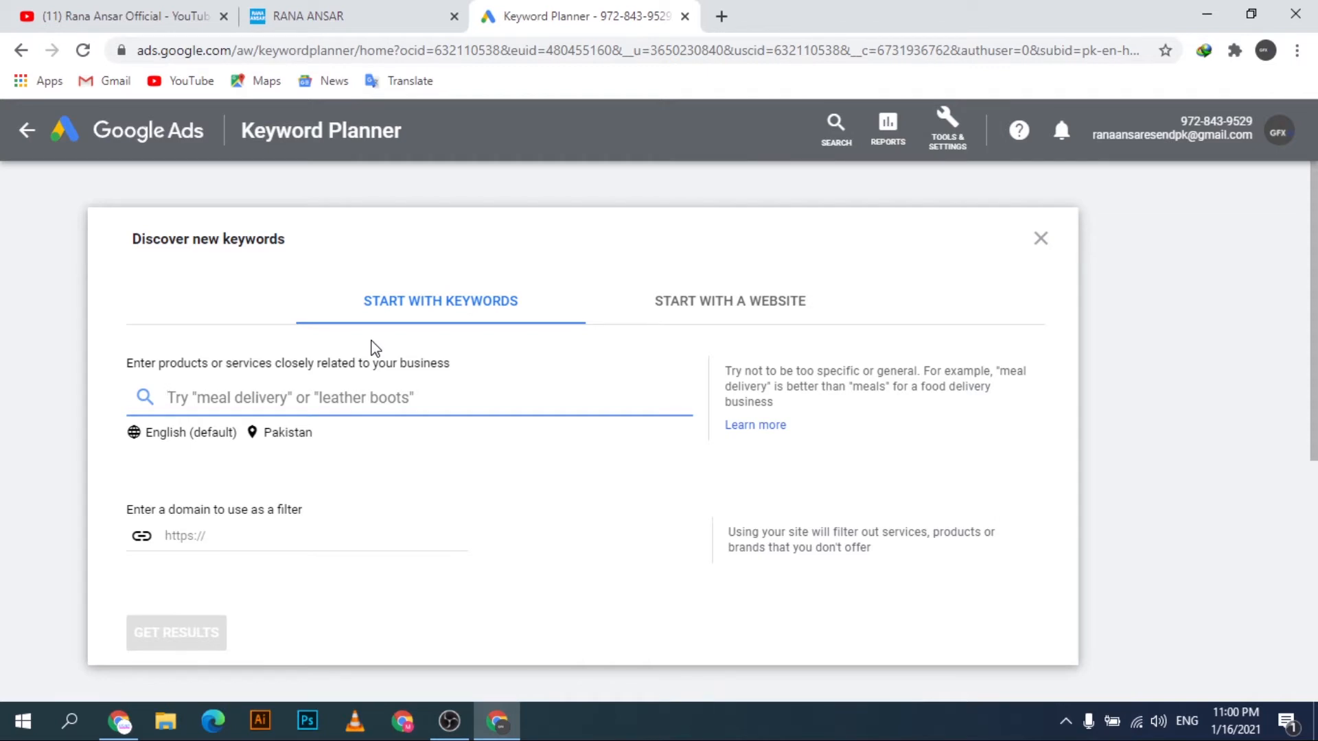
text(How to use keyword planner)
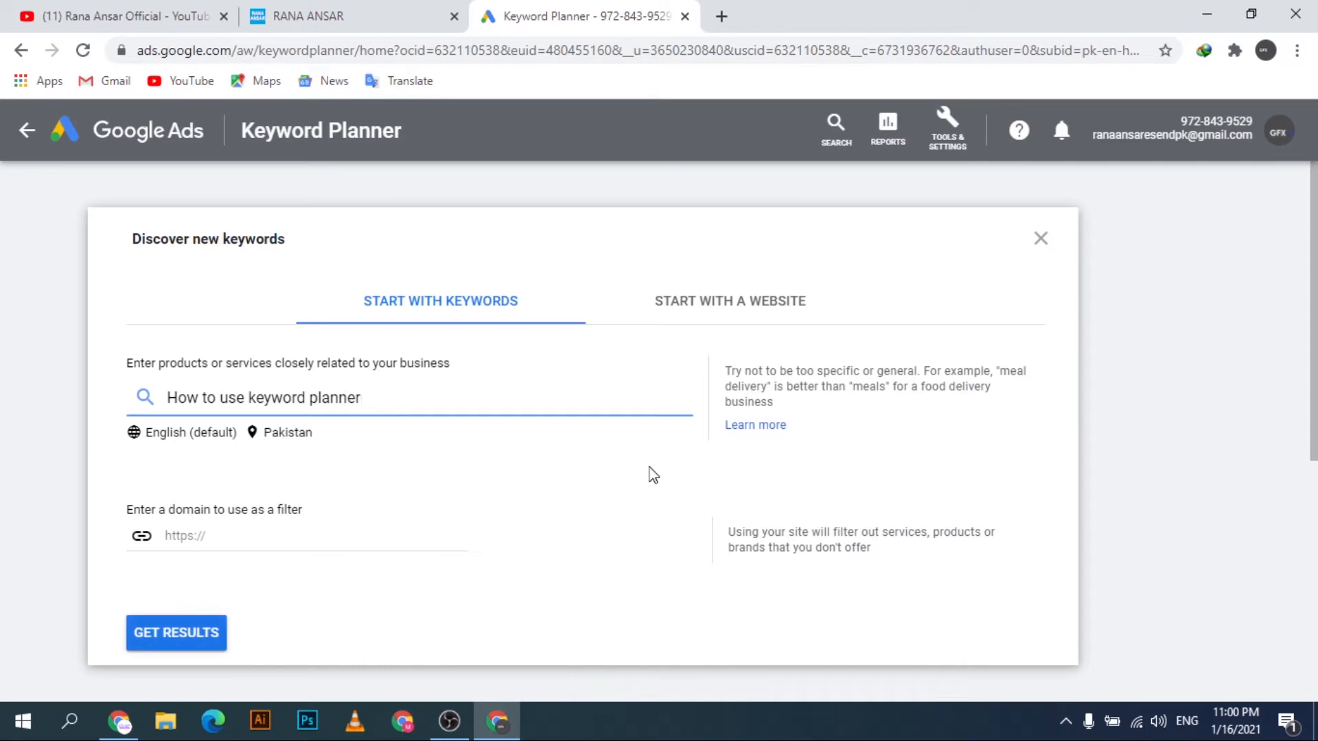
click(717, 310)
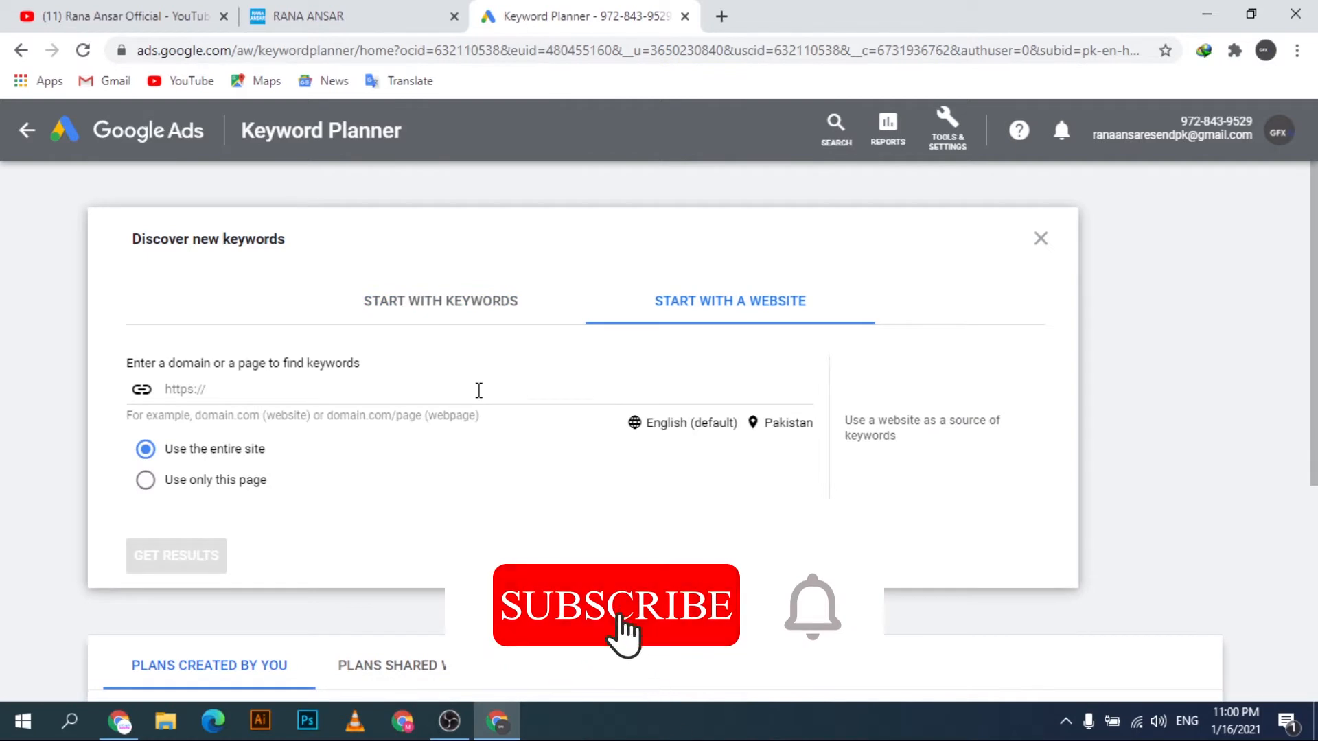
click(412, 306)
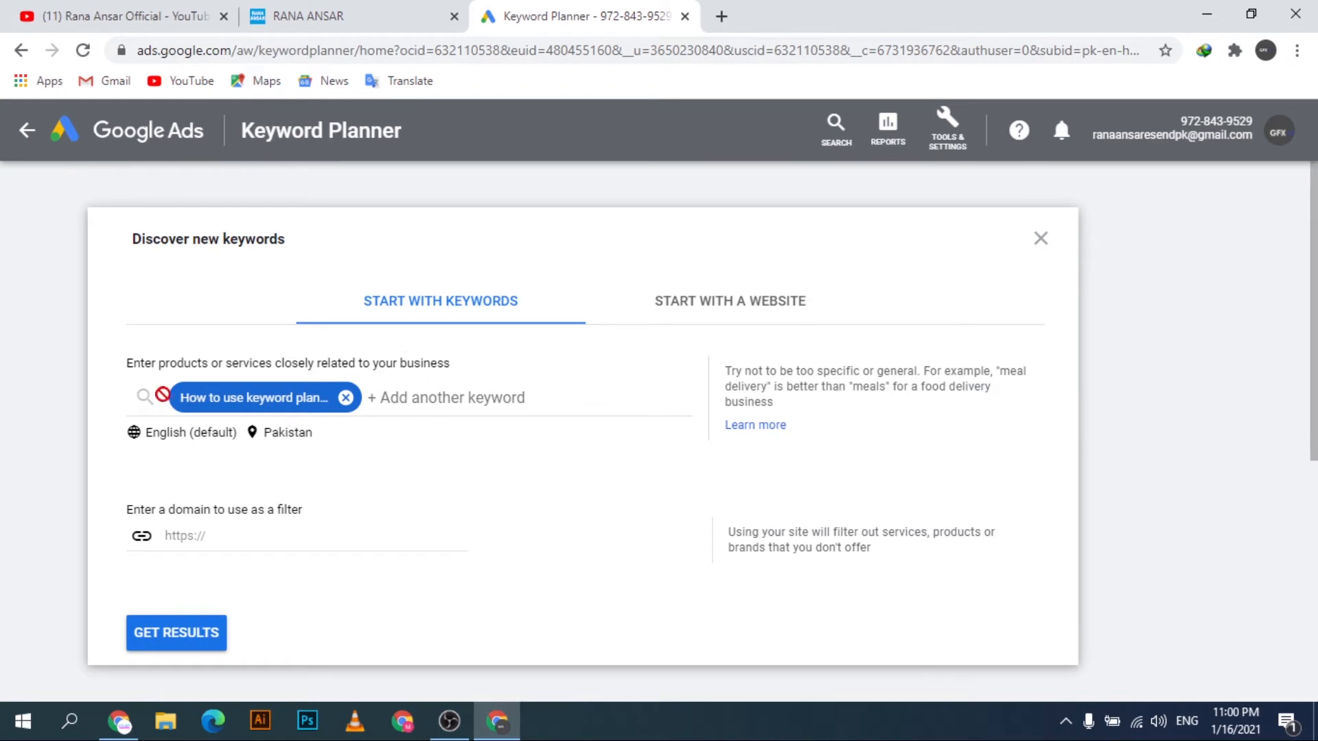
click(182, 635)
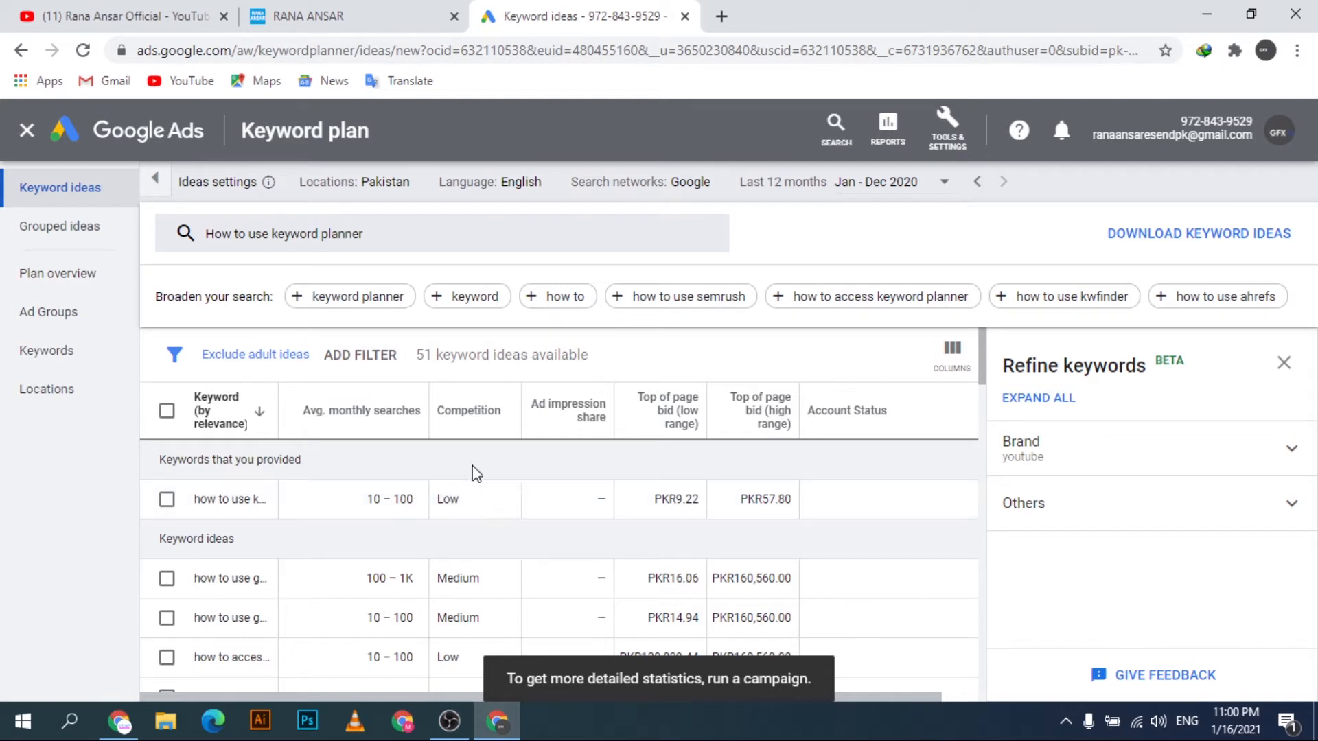
Widen the Keyword column to show full keyword names and close the Refine keywords pane.
drag(278, 396, 452, 390)
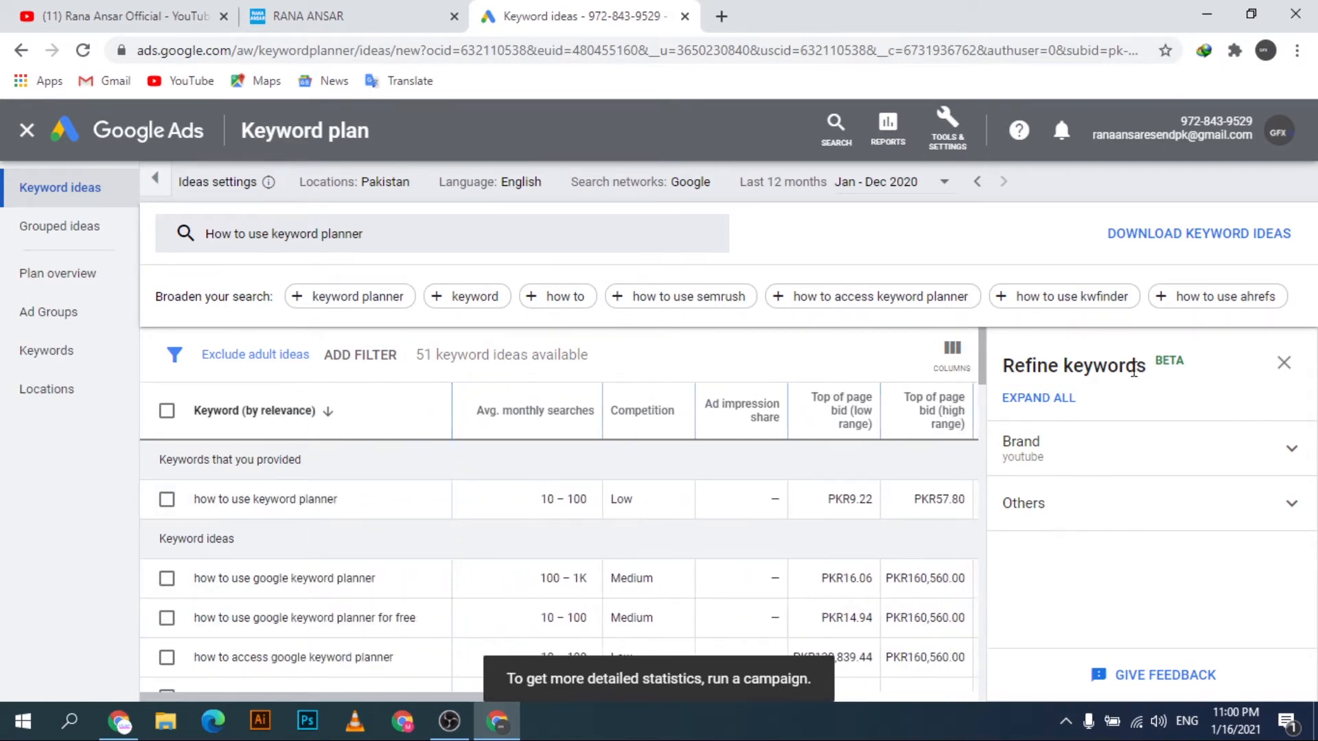
click(1283, 363)
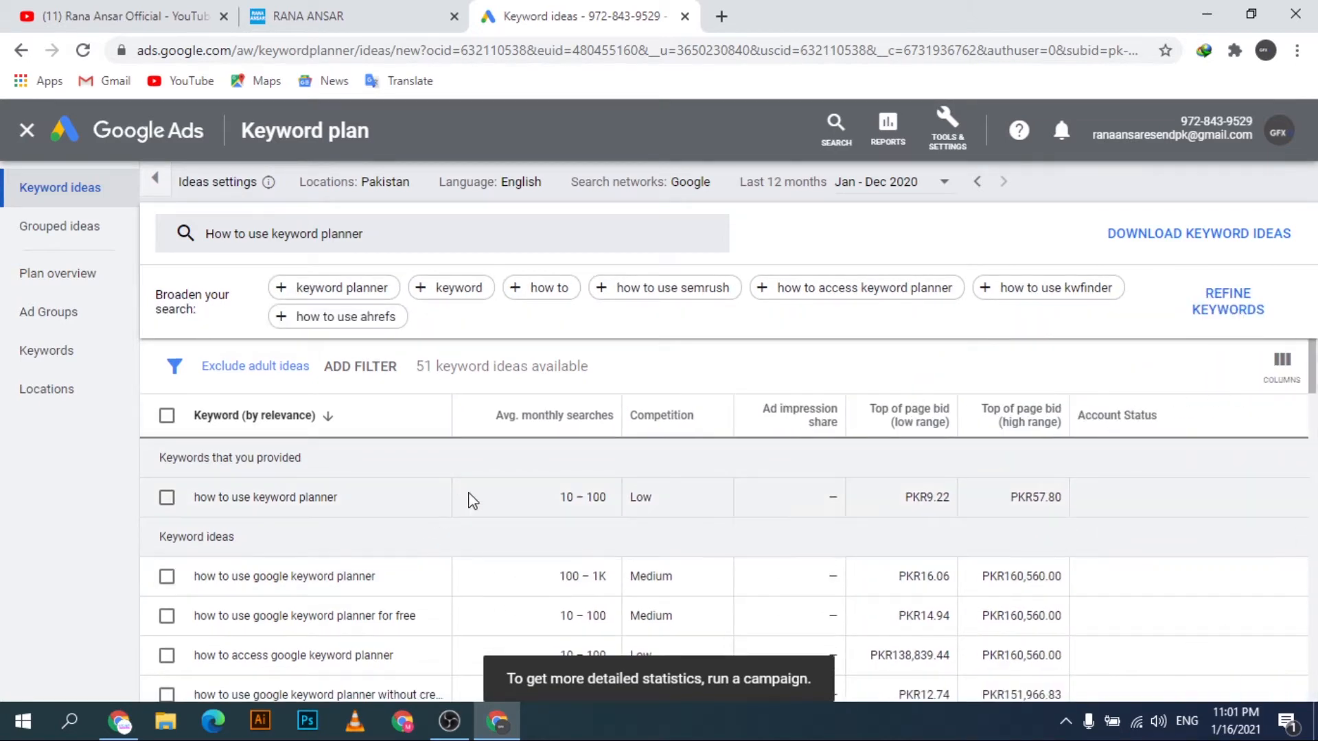
scroll(494, 511, down, 3)
scroll(460, 618, up, 3)
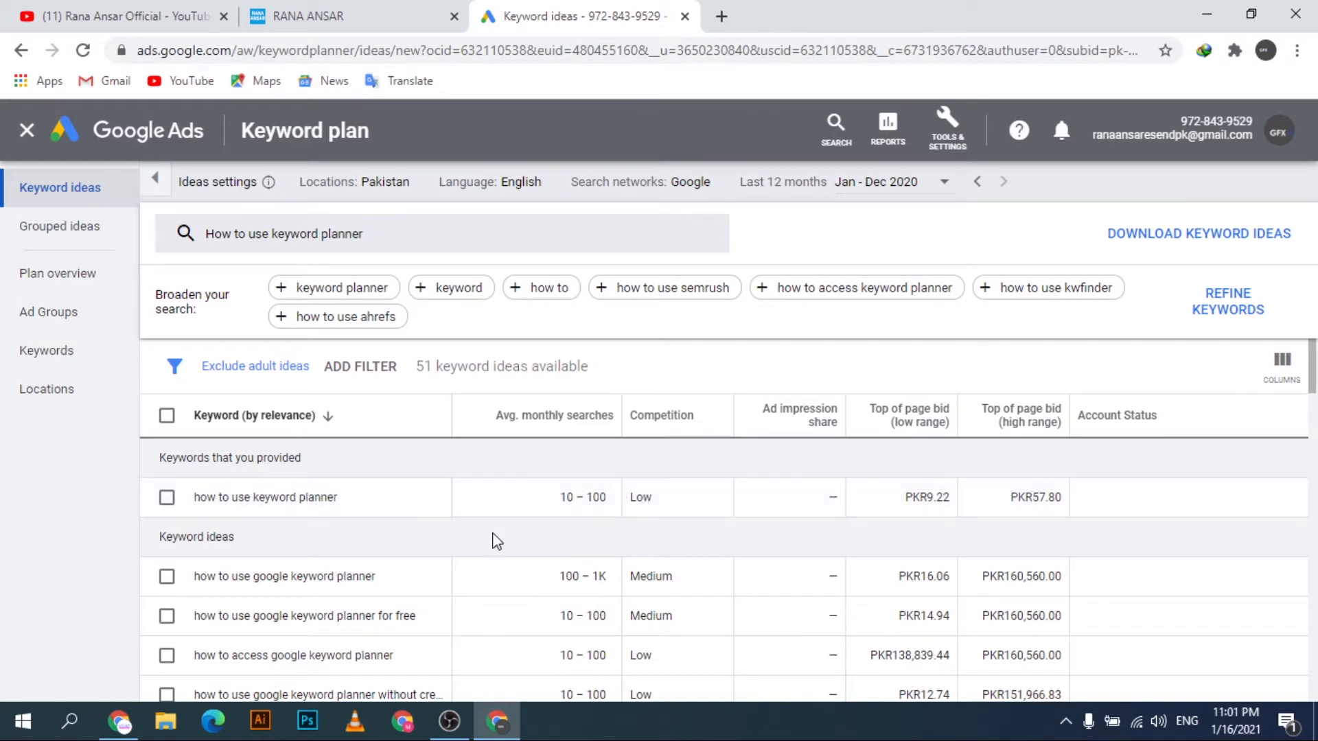
scroll(494, 538, down, 3)
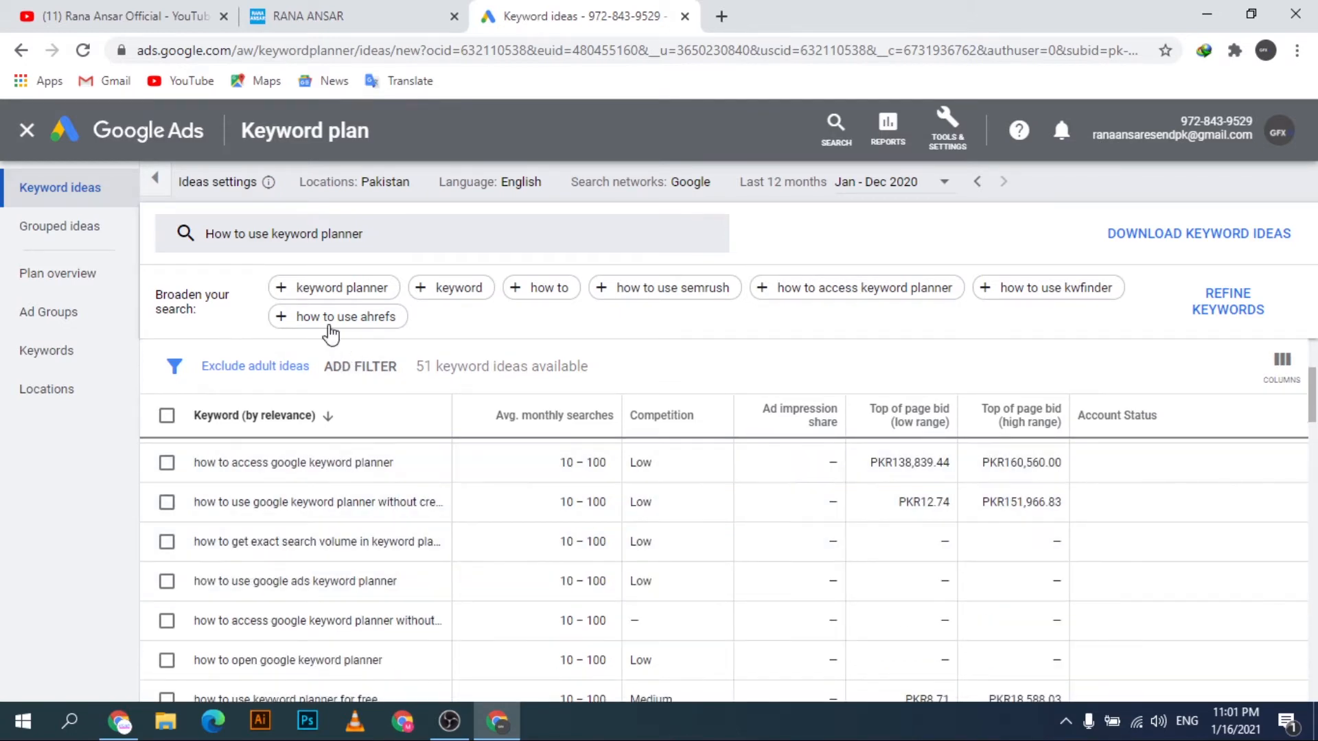
Replace the search term with the suggested keyword "keyword planner" and get the new keyword ideas.
click(287, 291)
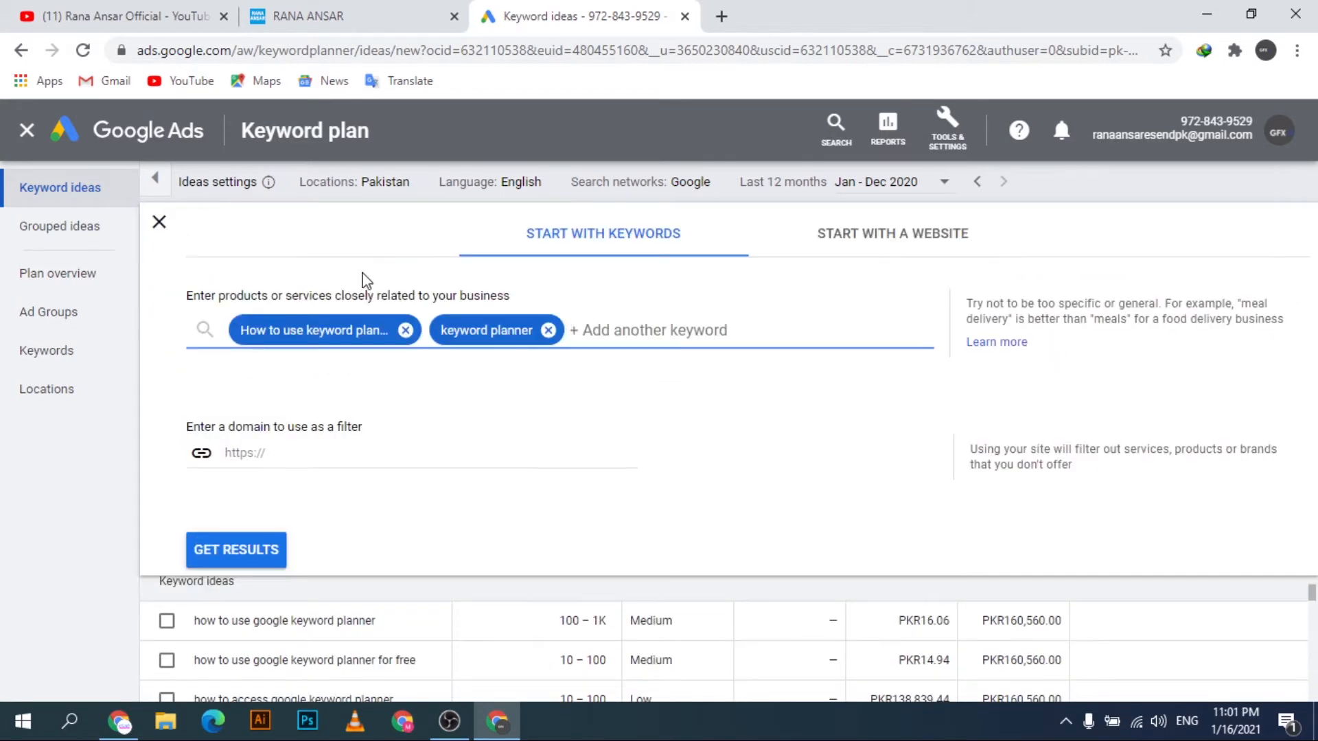
click(406, 330)
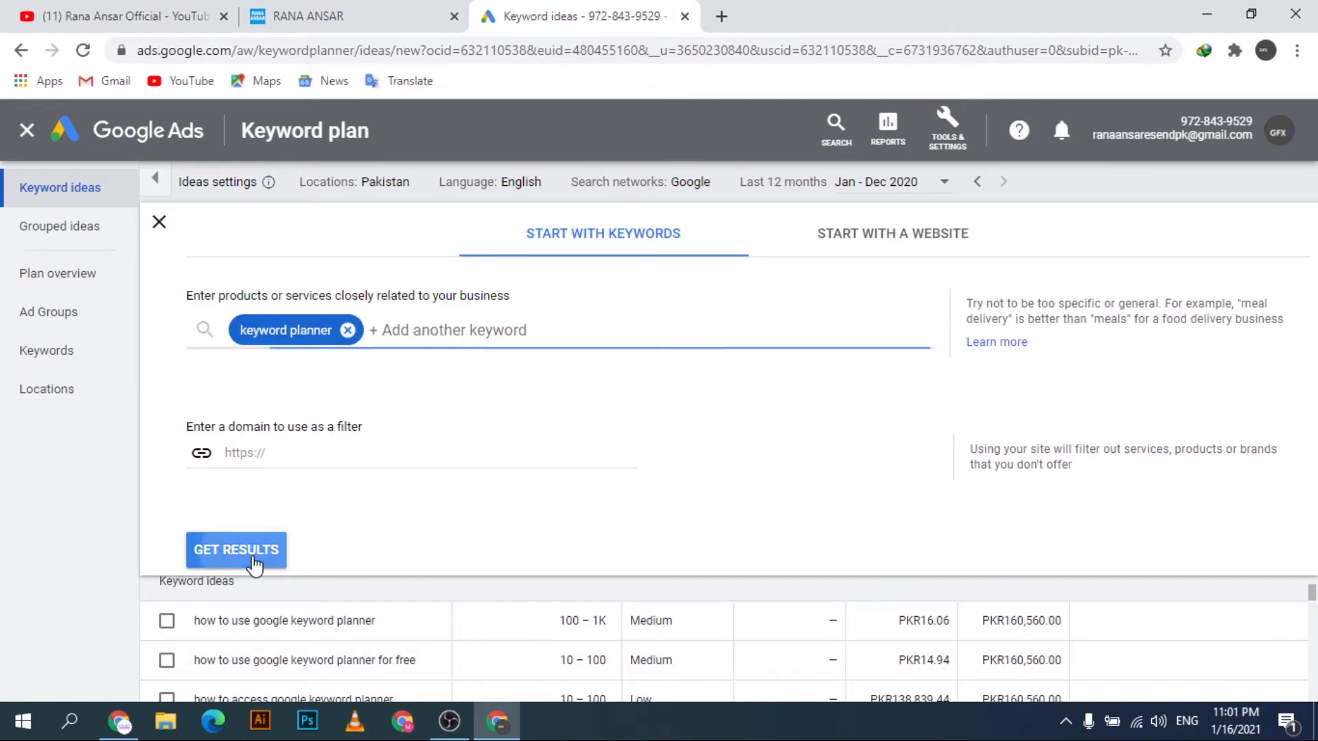
click(254, 560)
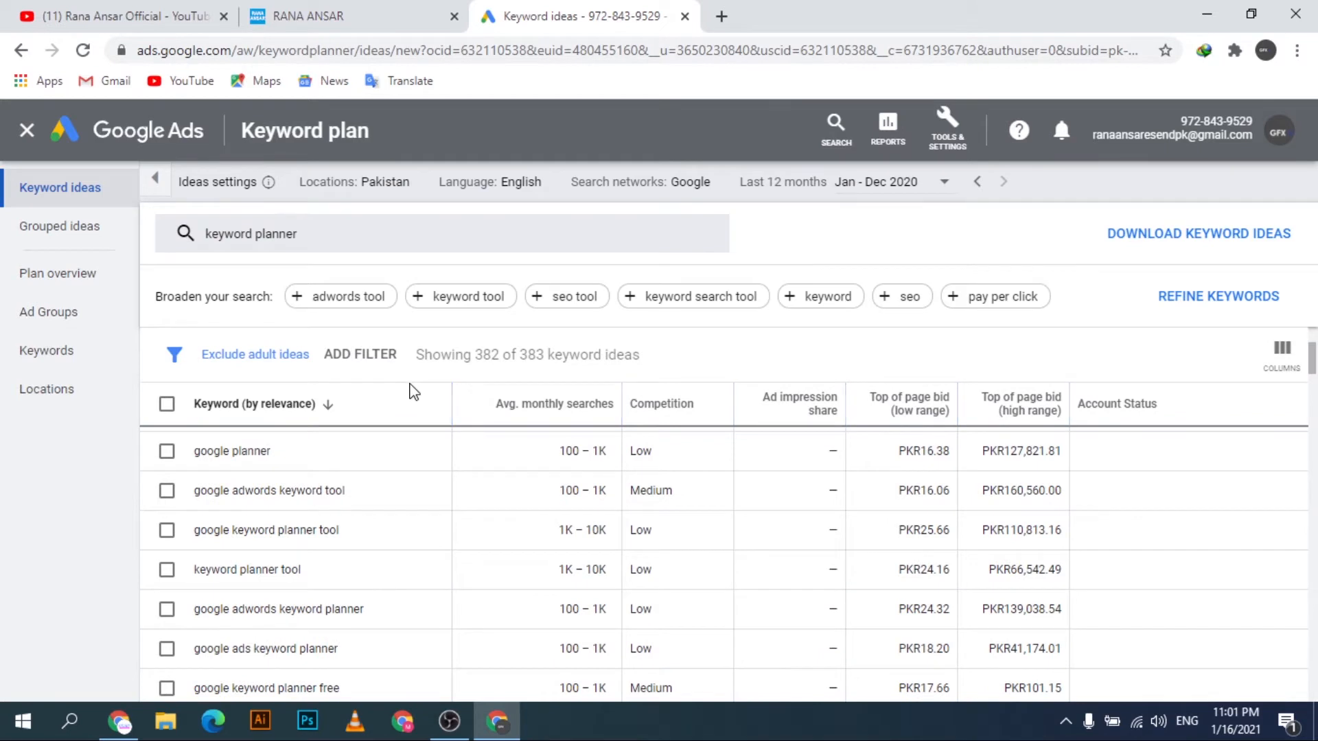
scroll(374, 479, up, 3)
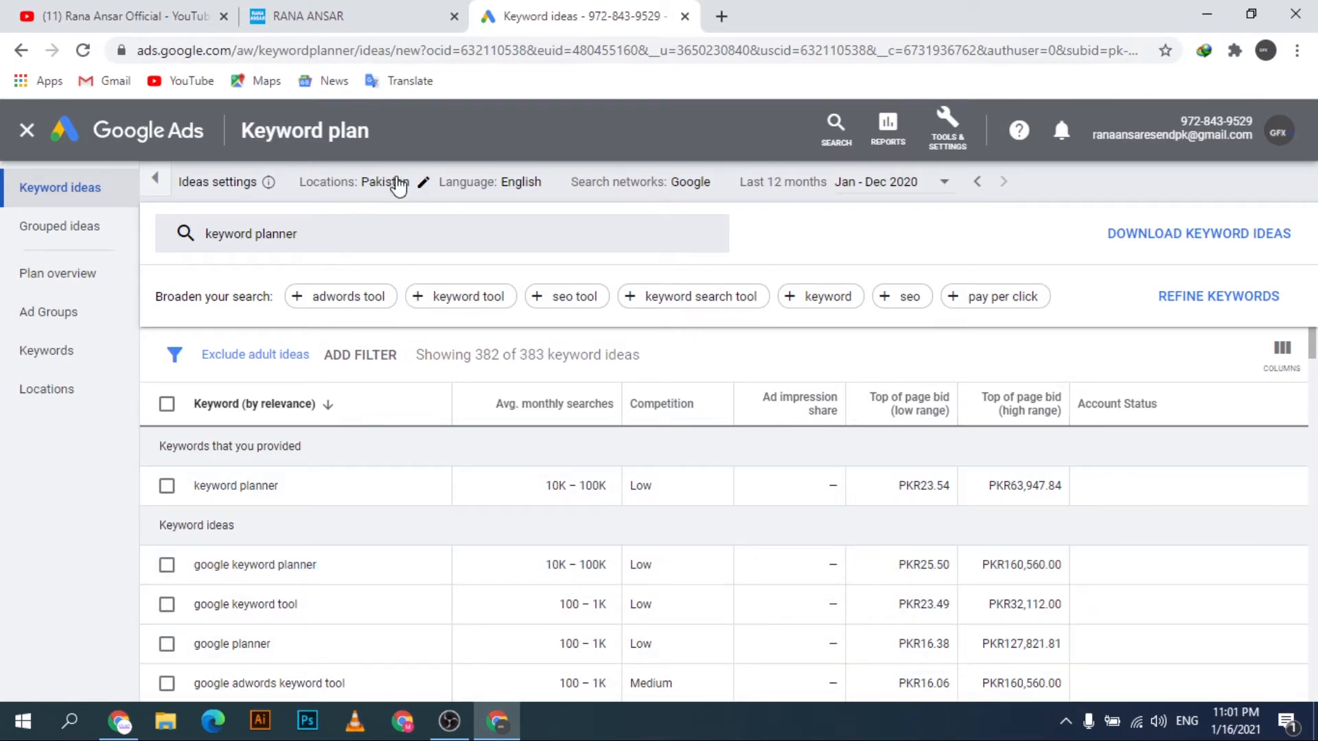
Change the targeted location from Pakistan to the country India and save it.
click(422, 184)
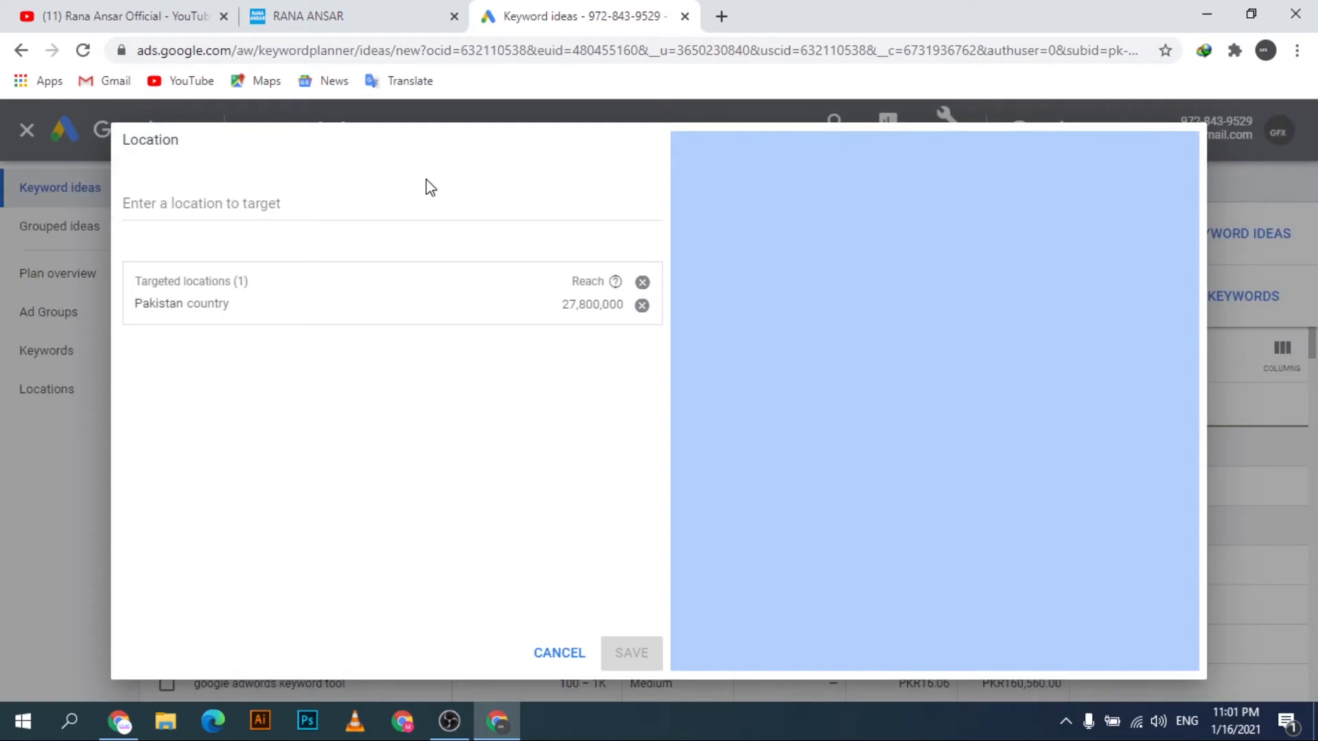
click(642, 306)
click(410, 220)
text(in)
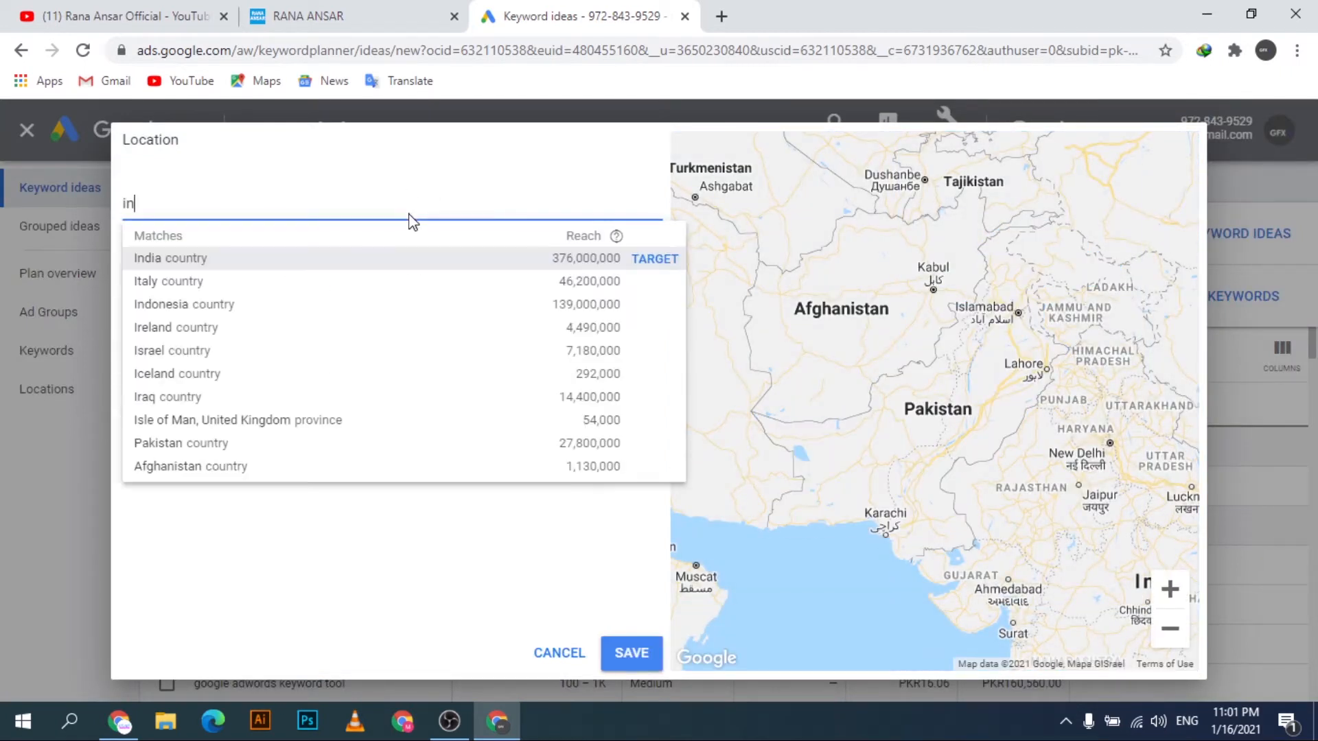
text(d)
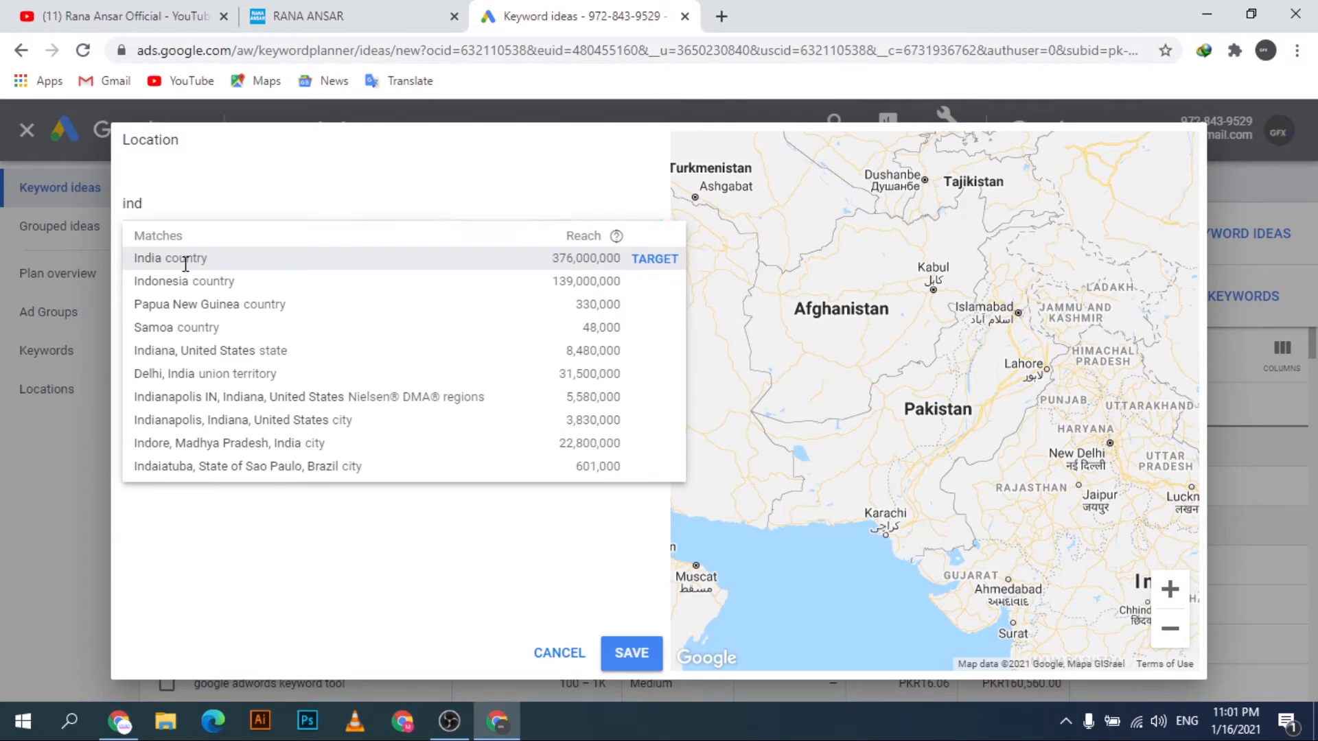
click(187, 260)
click(639, 654)
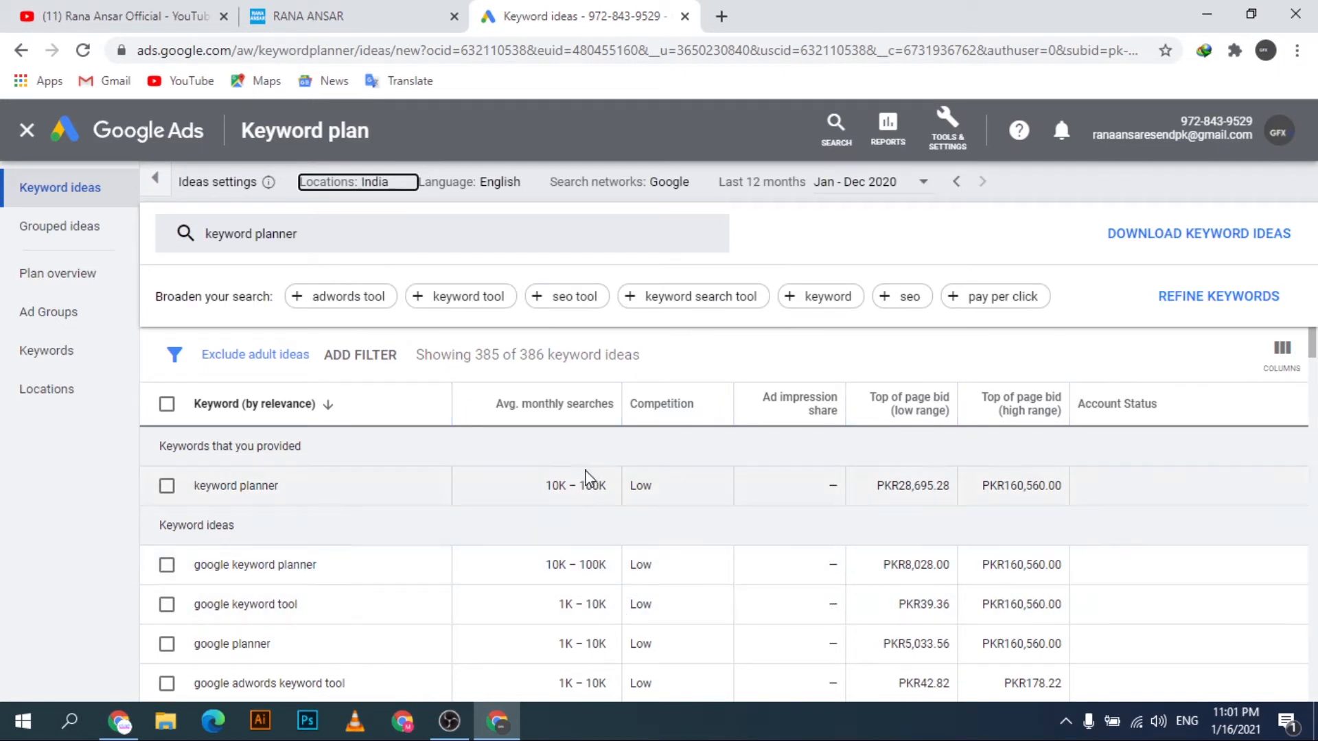
Select all keyword ideas on the current results page and copy them to the clipboard.
scroll(570, 503, down, 1)
scroll(570, 508, up, 1)
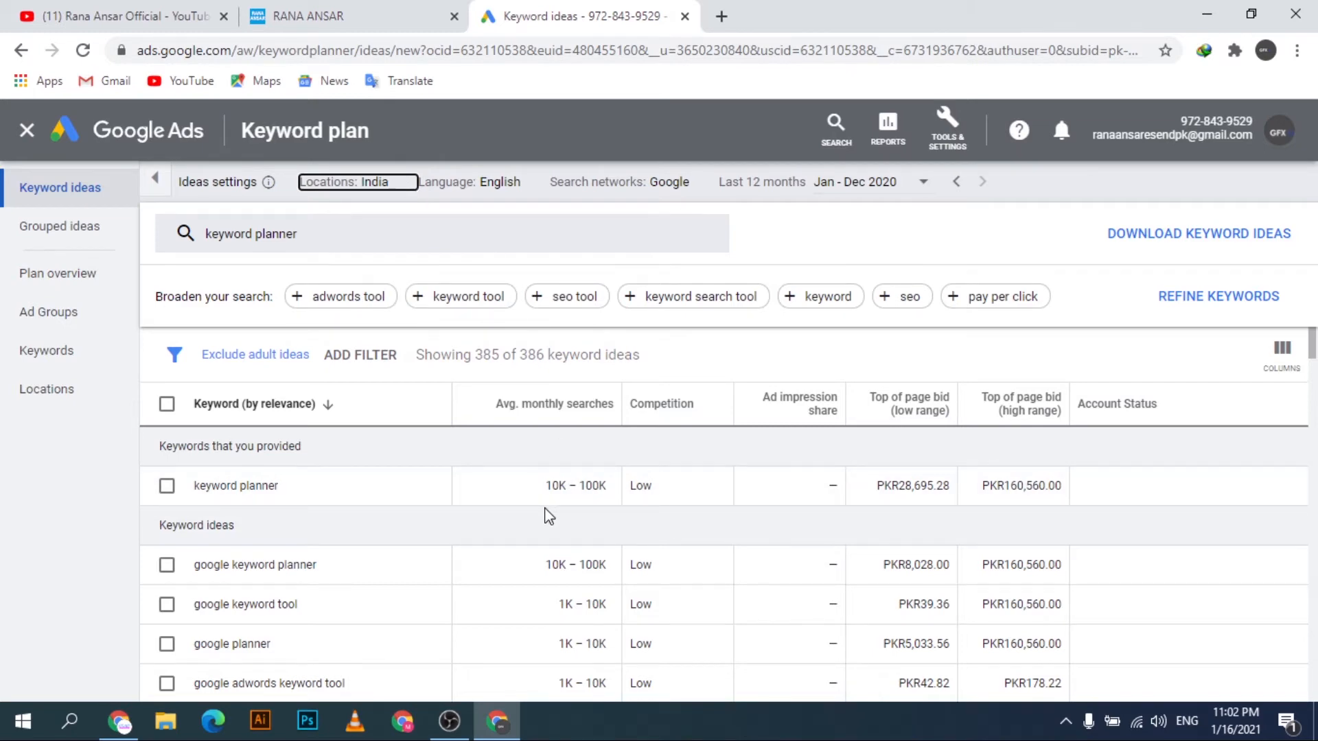
scroll(554, 516, down, 3)
scroll(295, 505, up, 3)
click(167, 405)
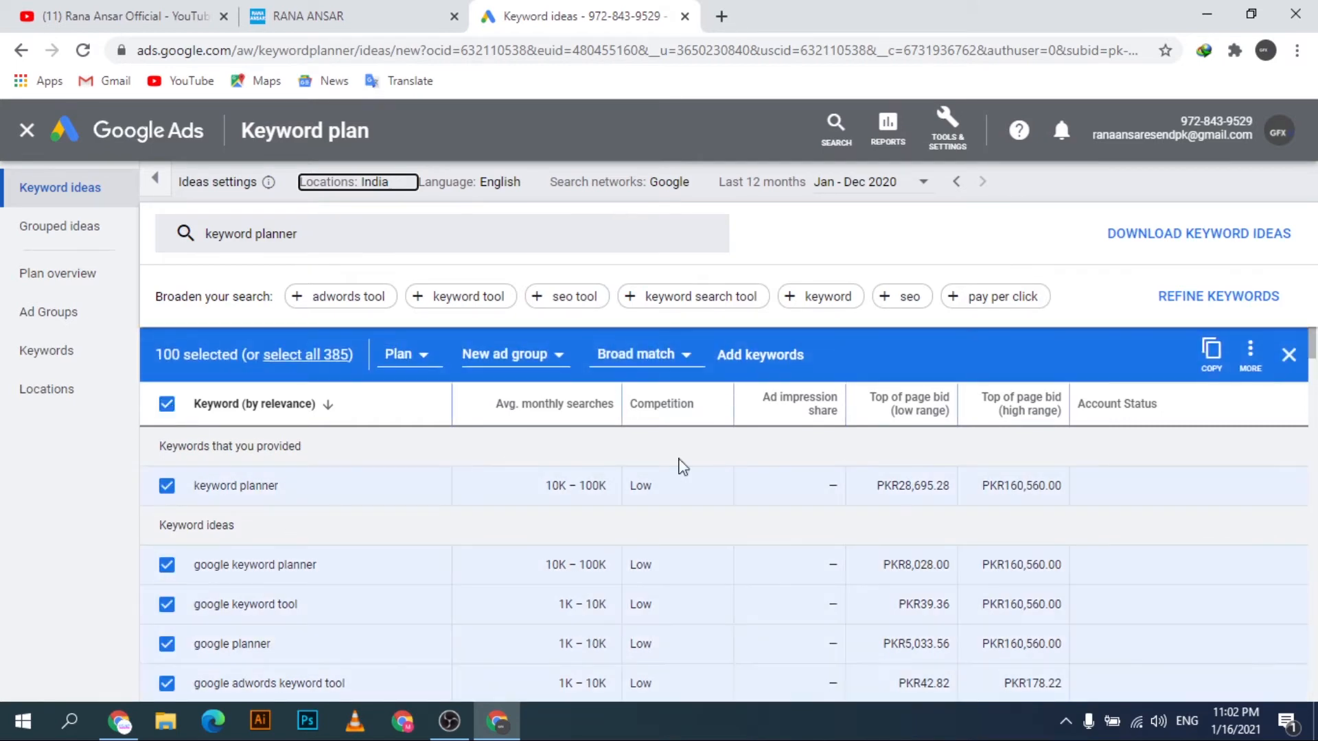
click(1220, 364)
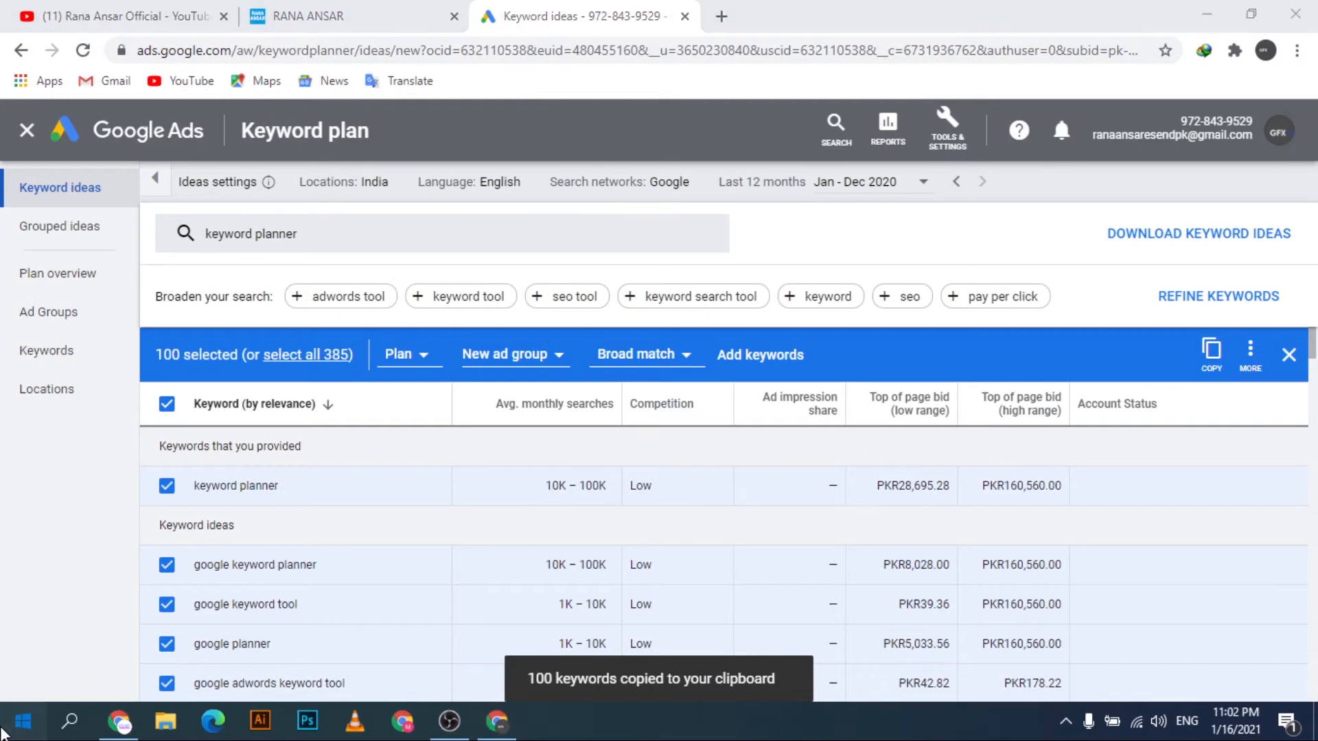
Switch to Word 2016 and create a blank document.
click(21, 717)
scroll(159, 435, down, 20)
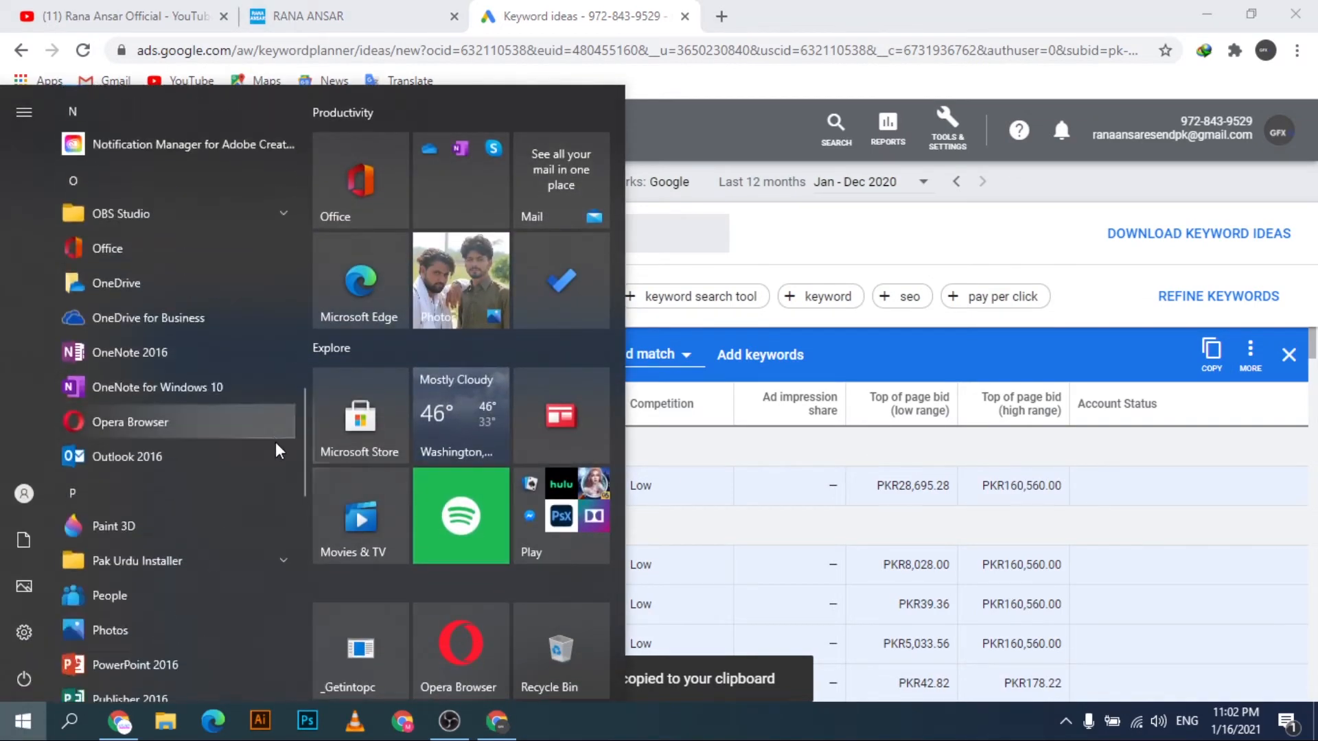
scroll(214, 446, down, 4)
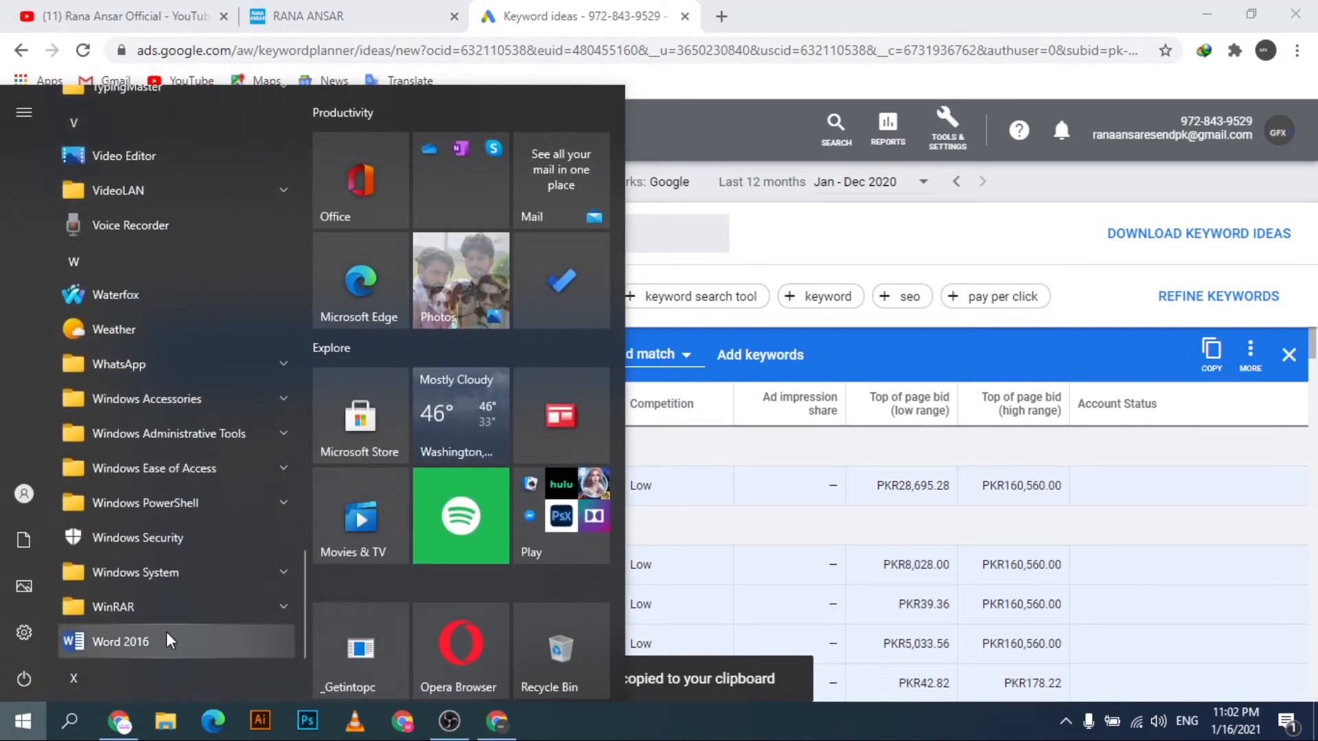
click(167, 640)
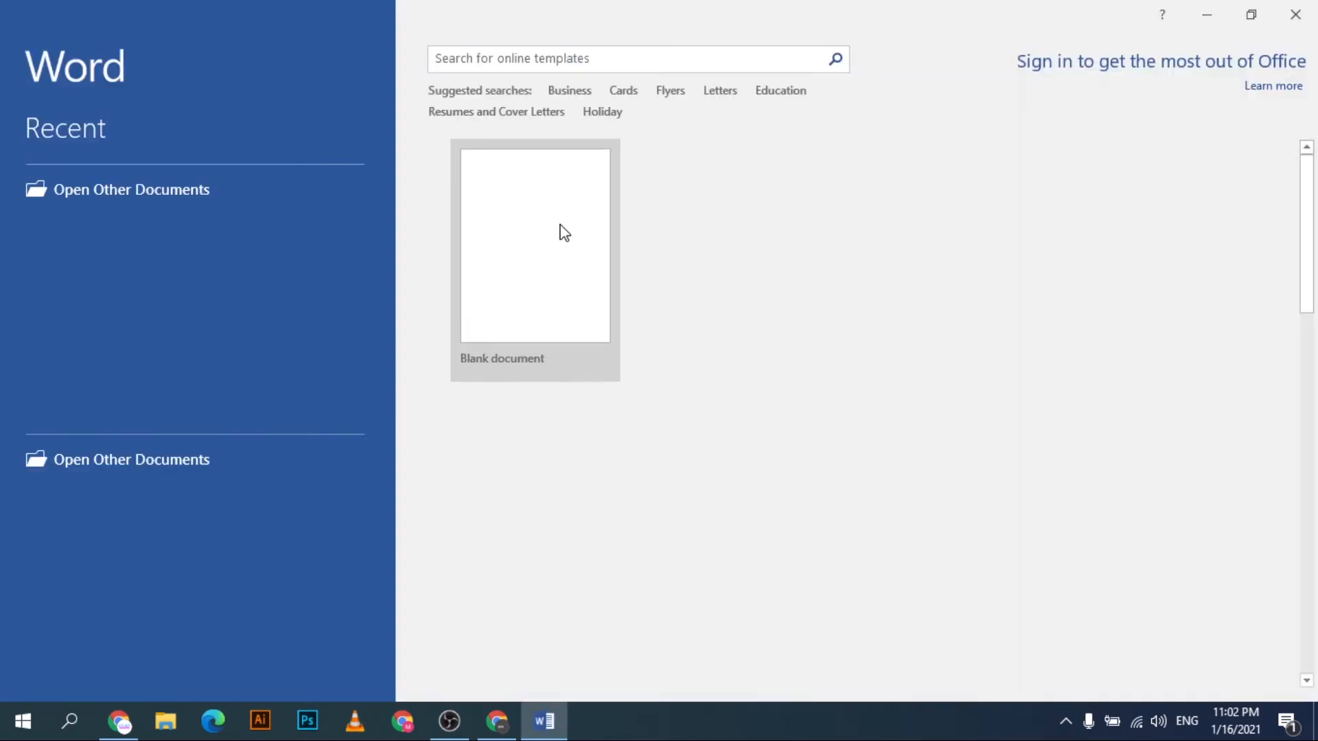
click(563, 232)
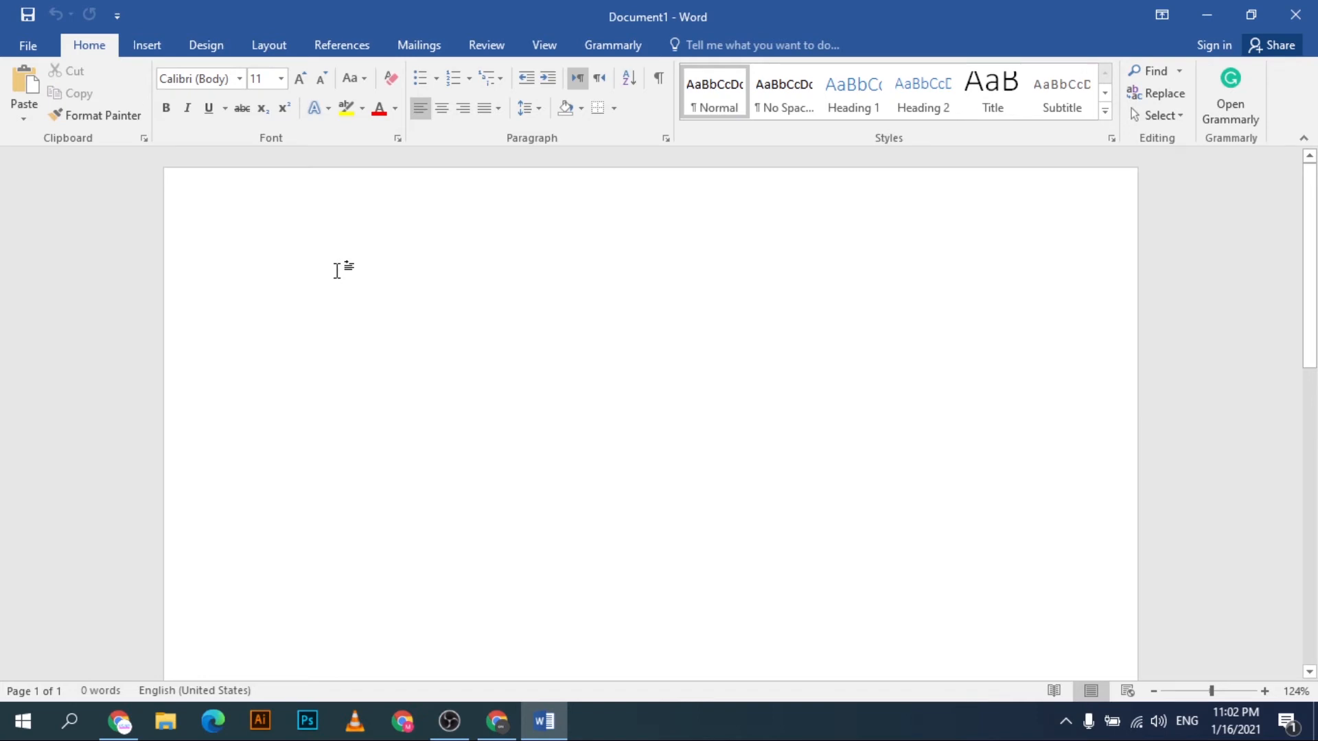
Paste the copied keywords into the document and join "google keyword planner" to the first keyword with a comma.
key(ctrl+v)
scroll(524, 358, down, 3)
scroll(508, 359, up, 3)
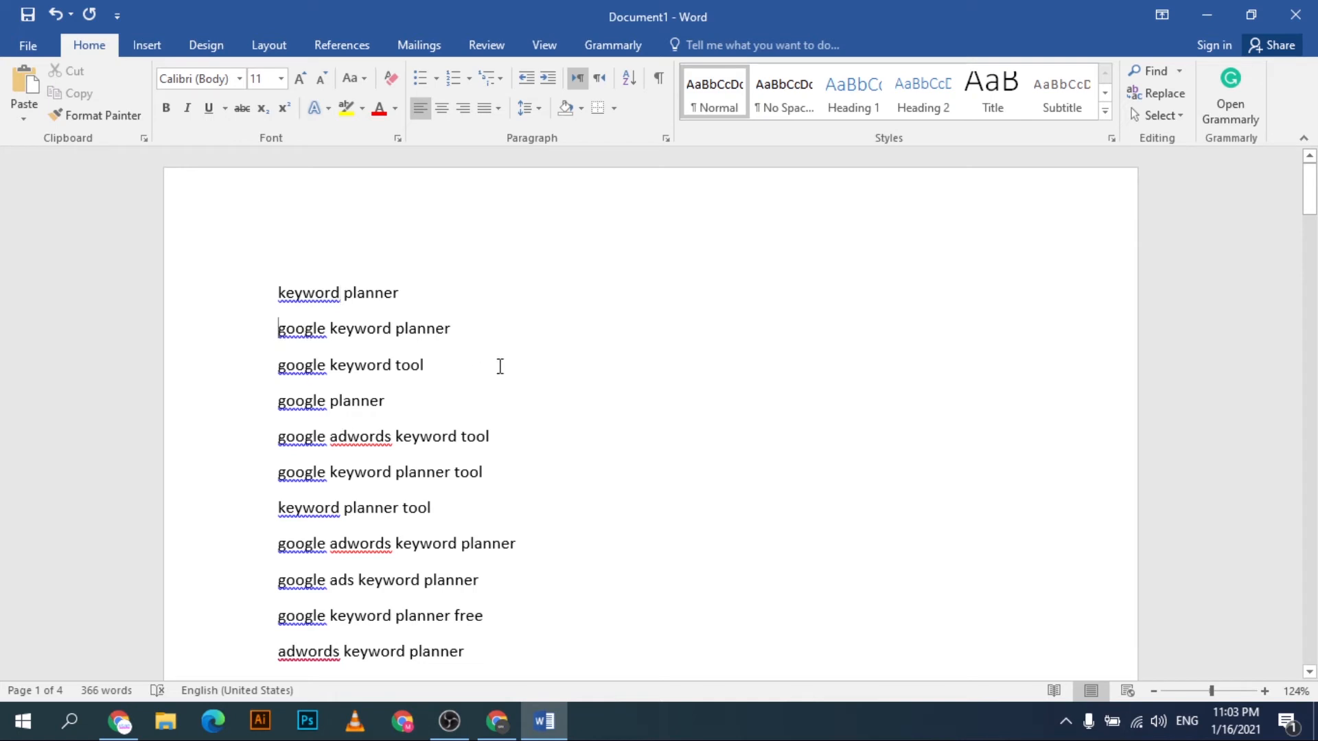
key(BackSpace)
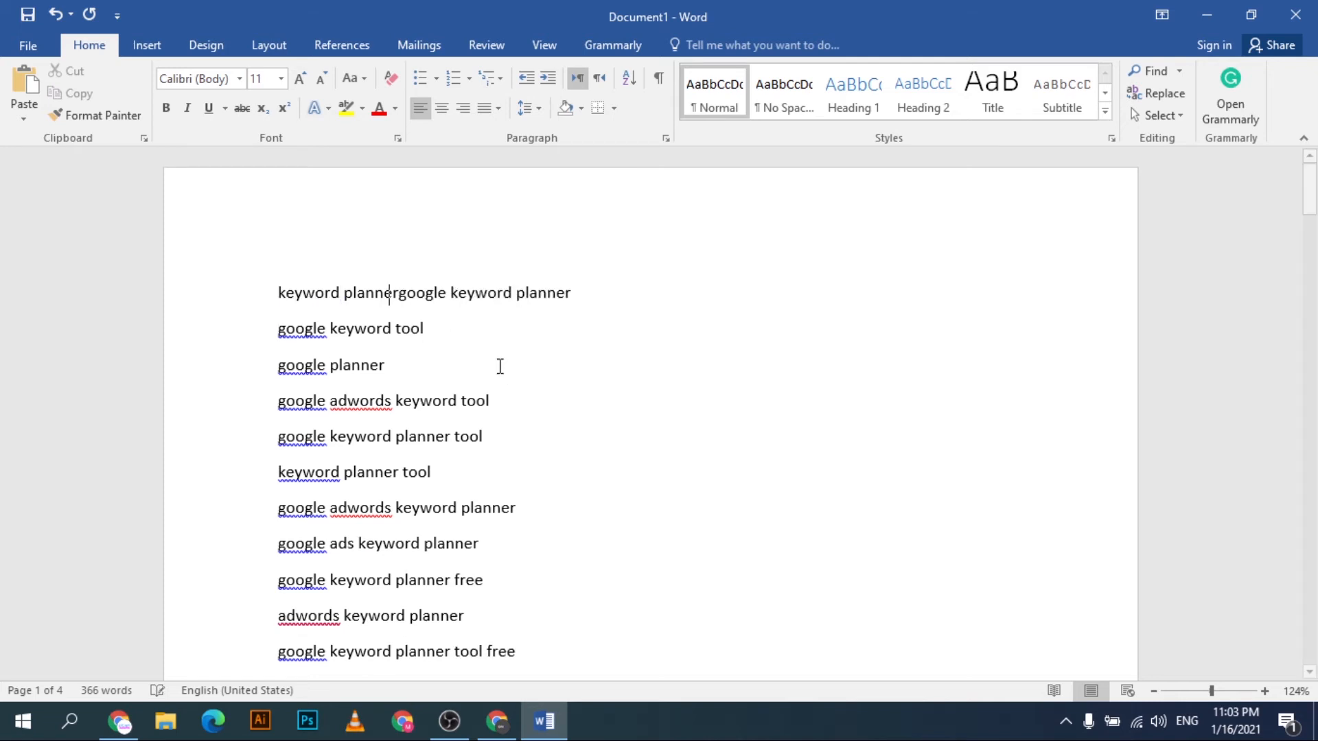
text(,)
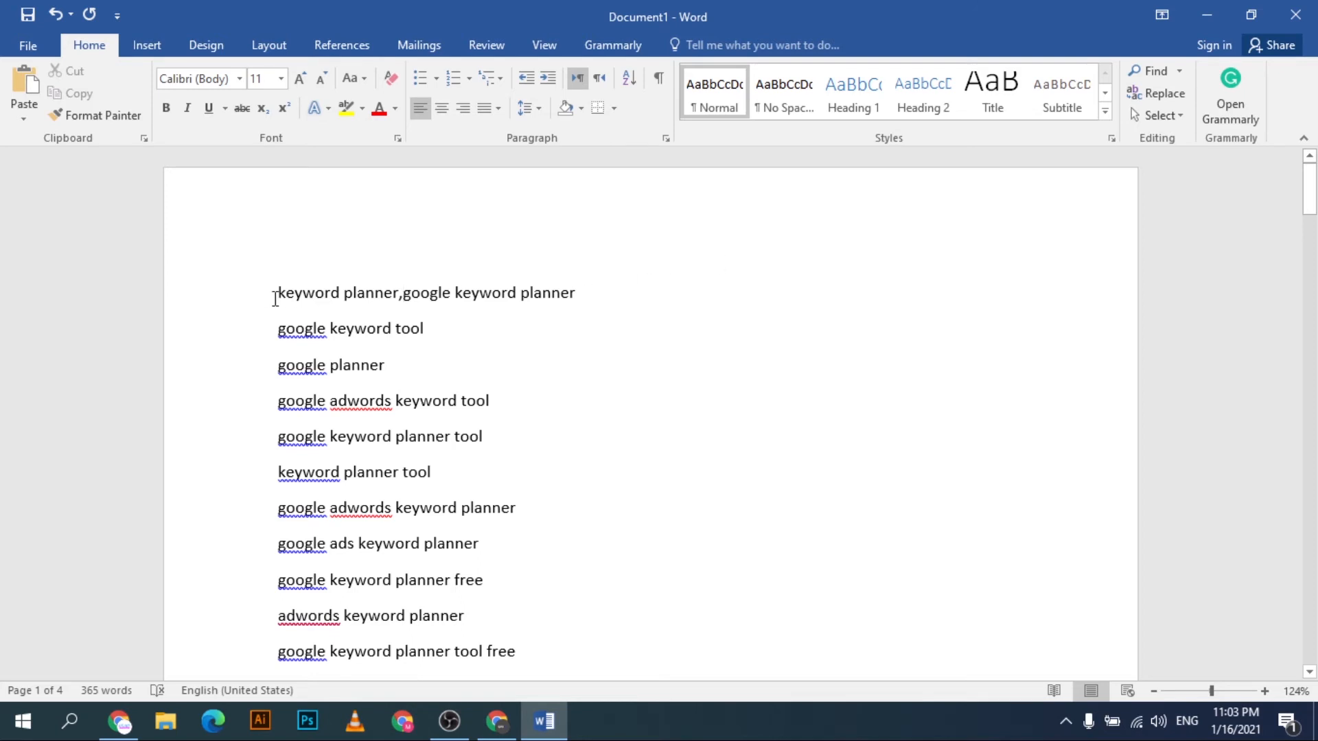
Join "google keyword tool" to the end of the first line, separated by a comma.
click(261, 335)
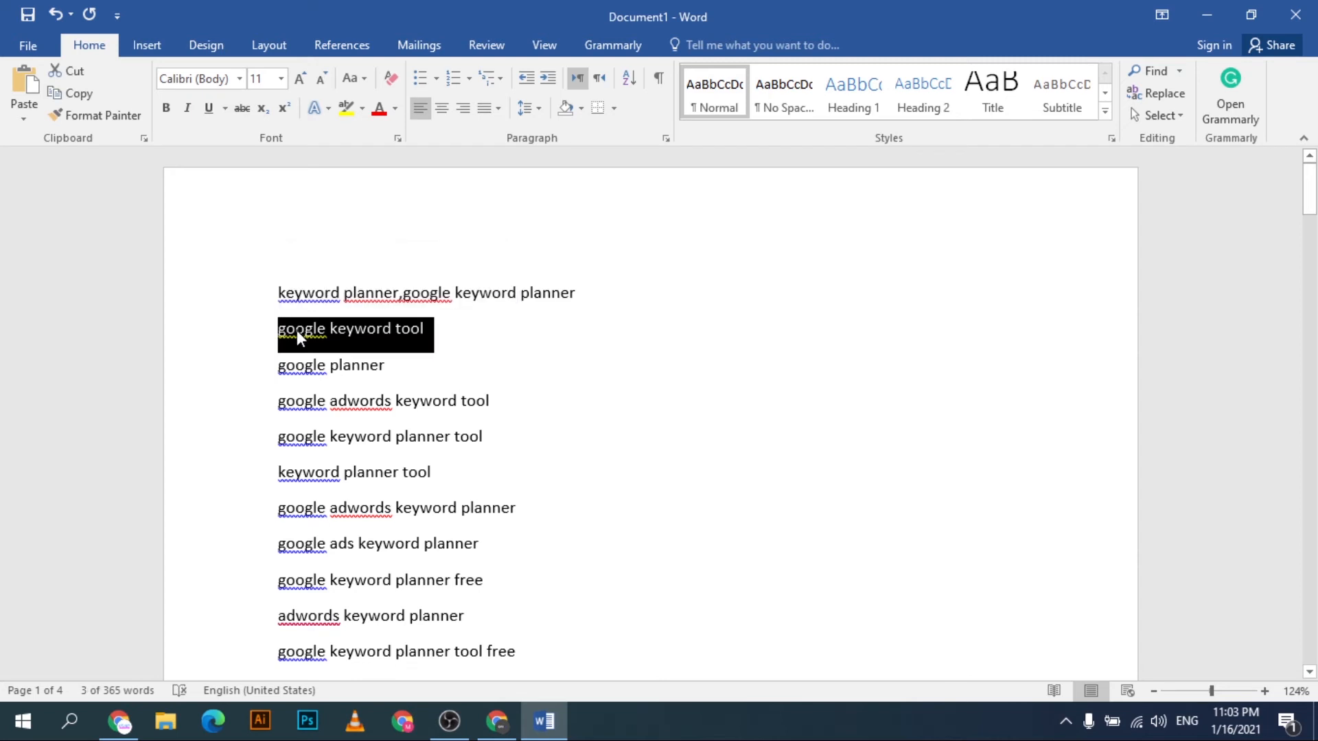
click(492, 370)
drag(279, 325, 492, 587)
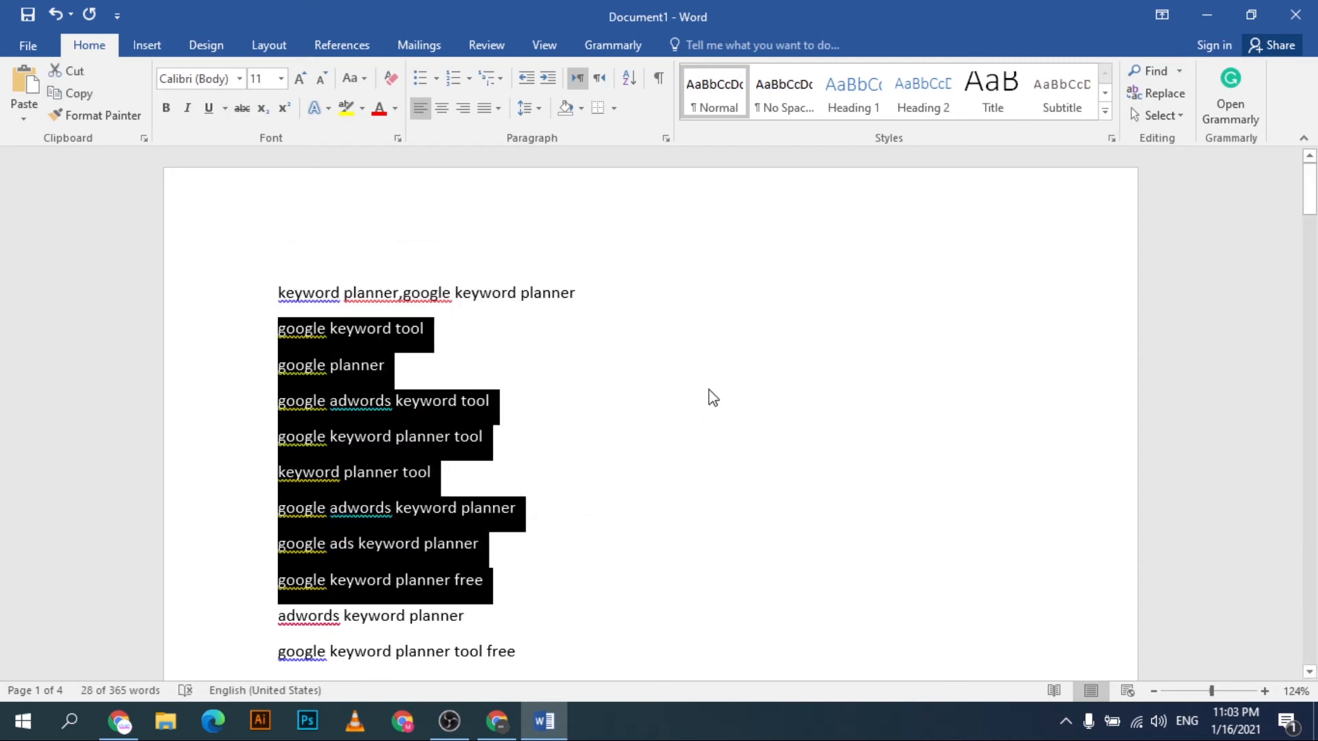
click(632, 471)
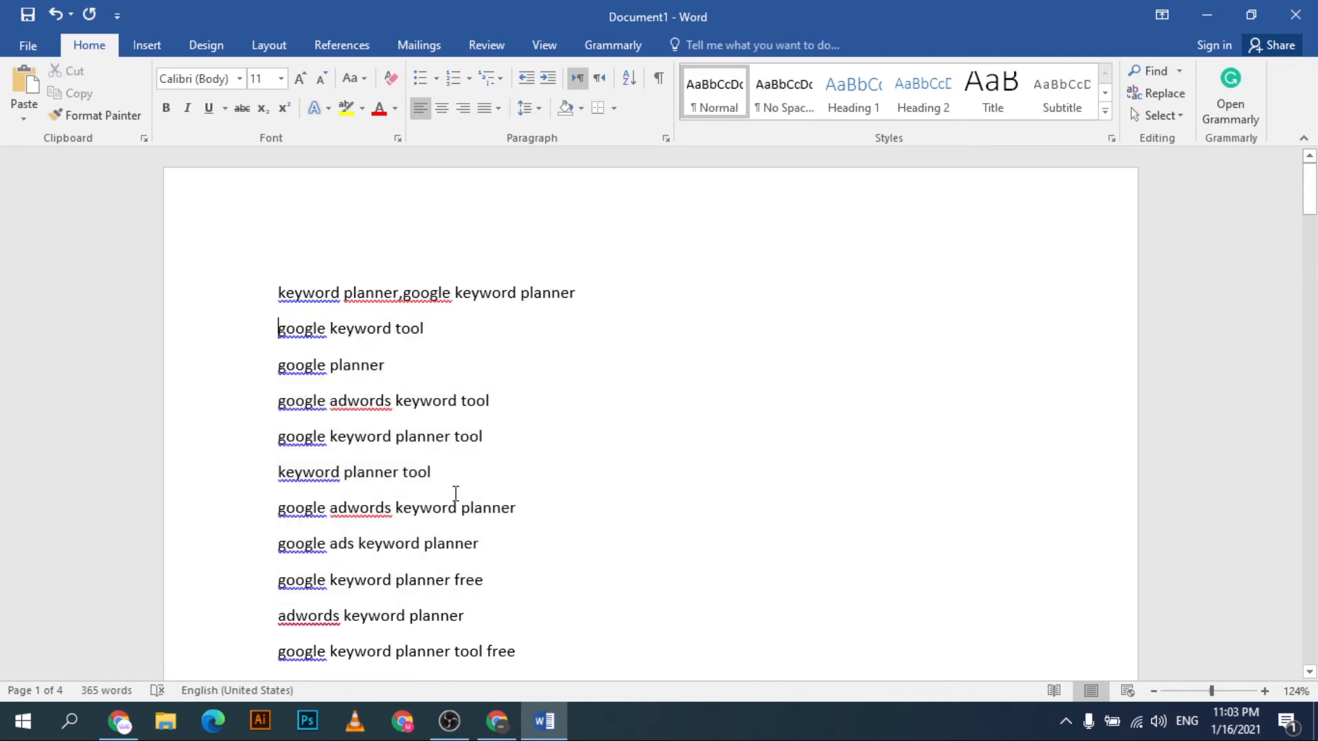
key(BackSpace)
text(,google keyword tool)
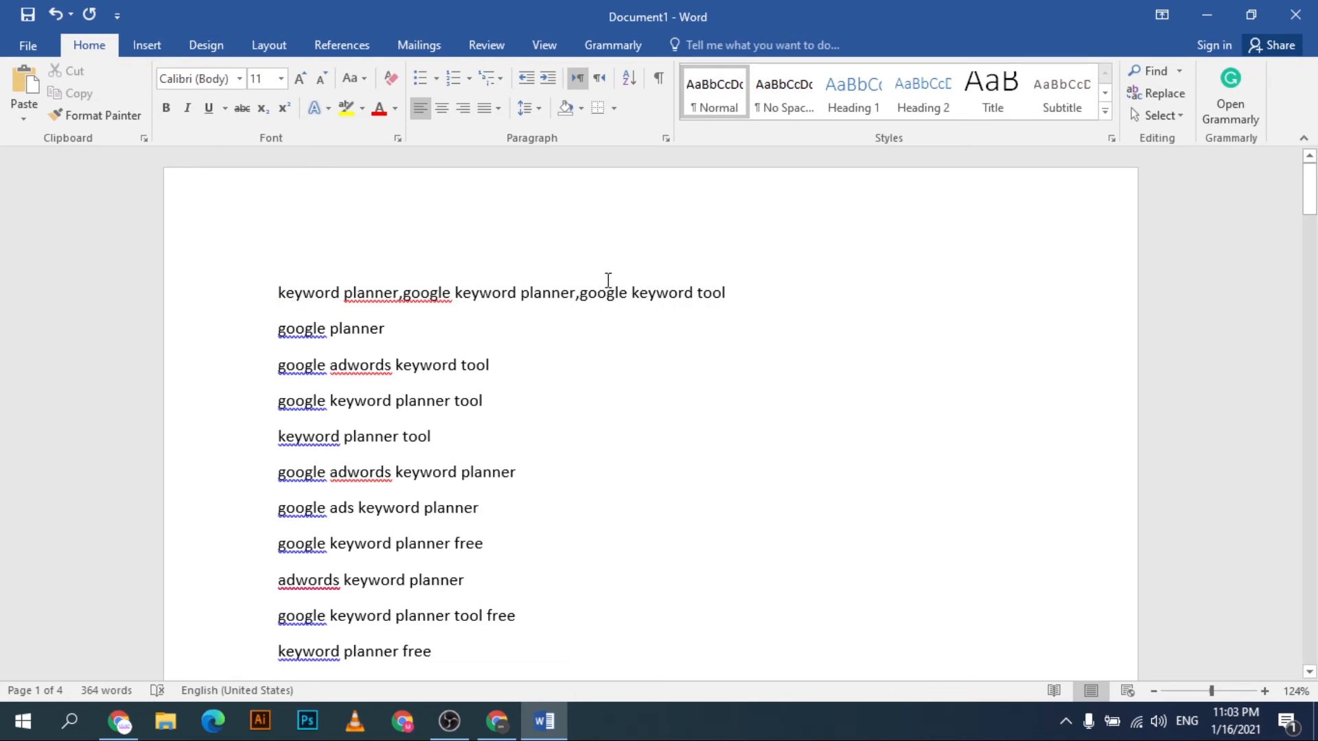
Switch back to Keyword Planner in Chrome, copy the selected keywords again and deselect all of them.
click(497, 720)
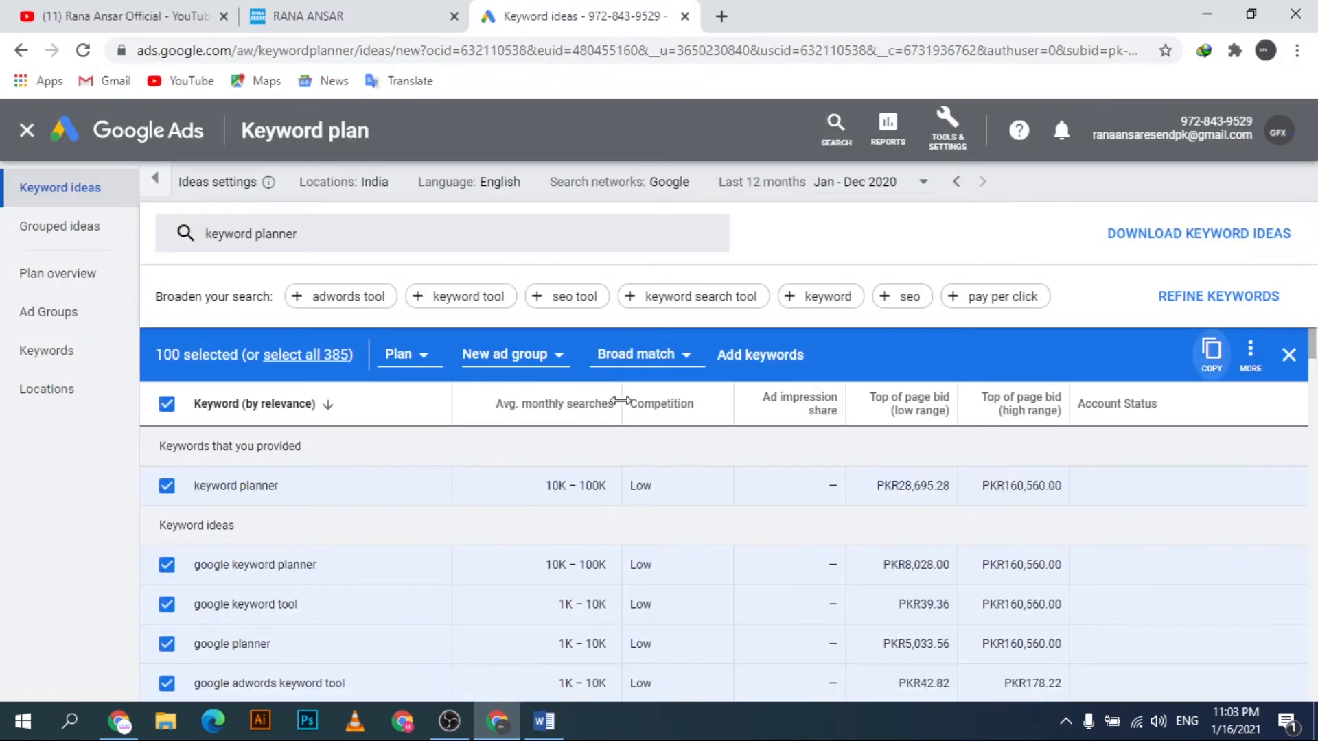
click(1210, 350)
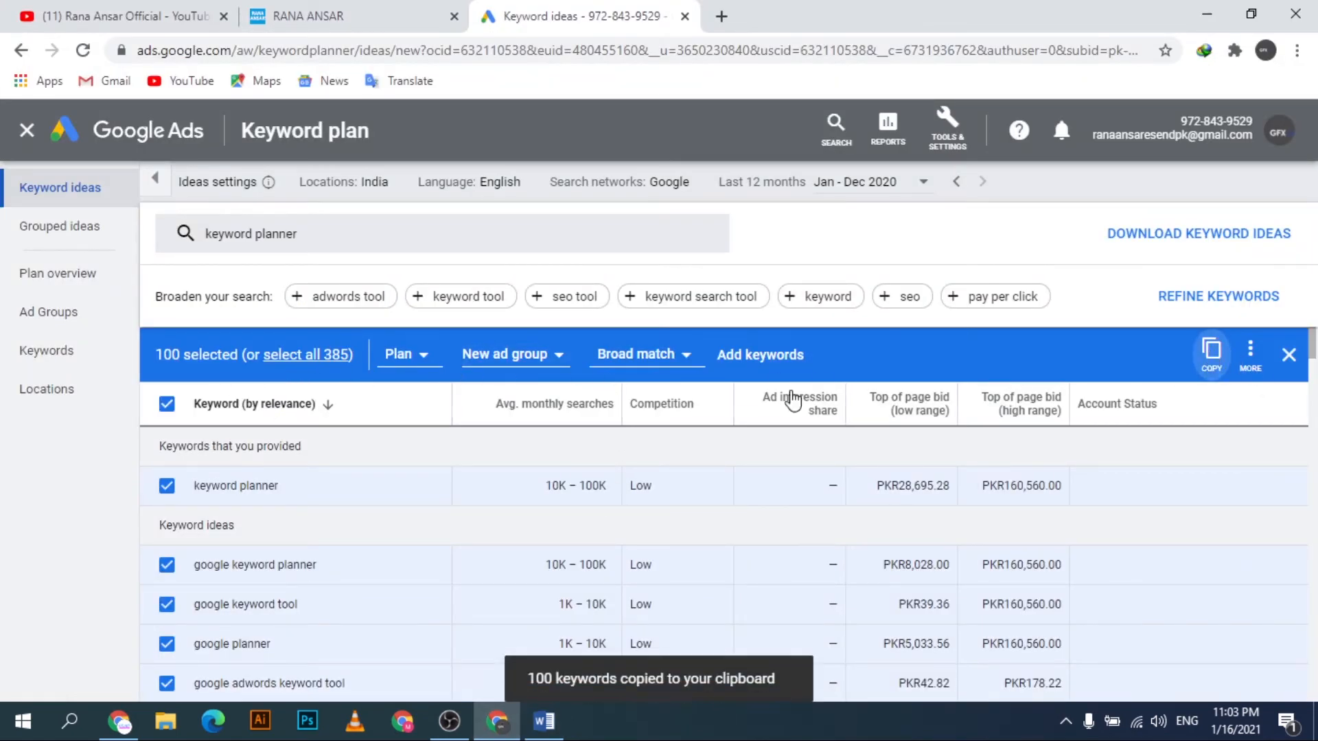
click(167, 404)
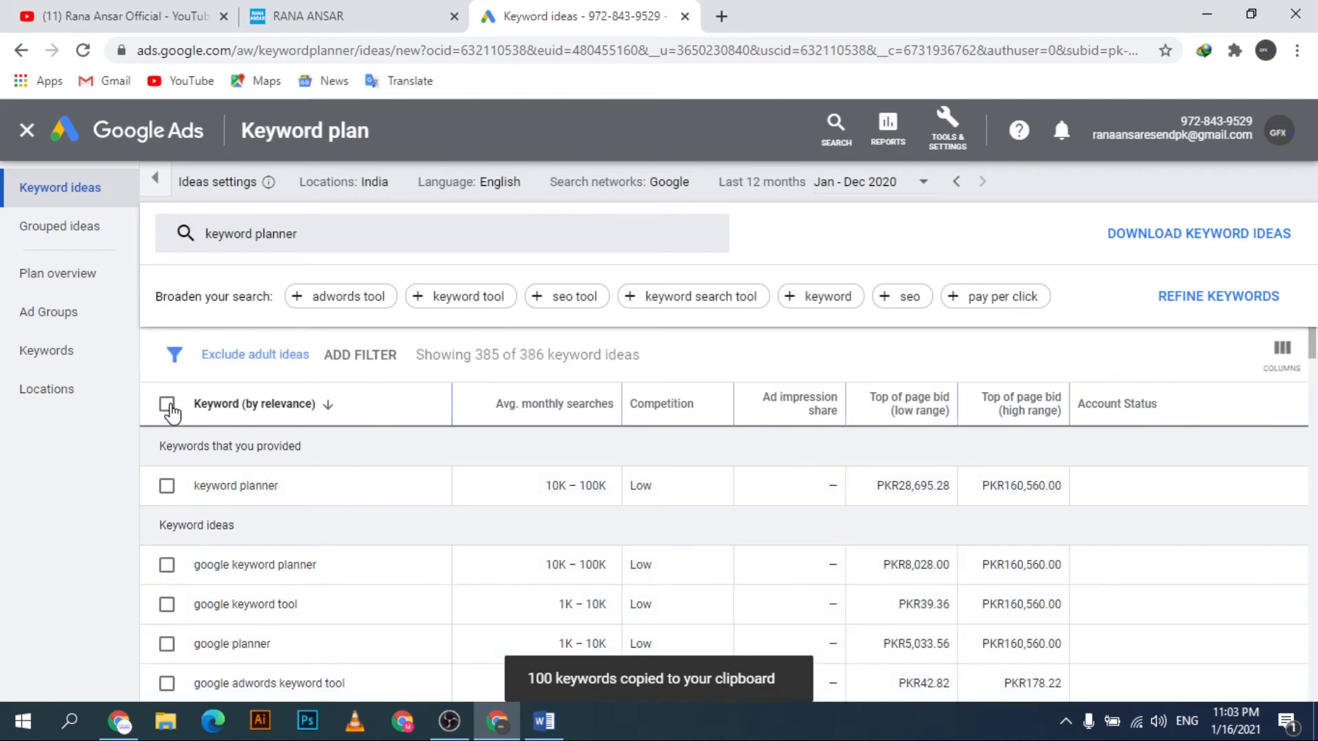
Download the keyword ideas as a .csv file and open it in a maximized Excel window.
click(1199, 241)
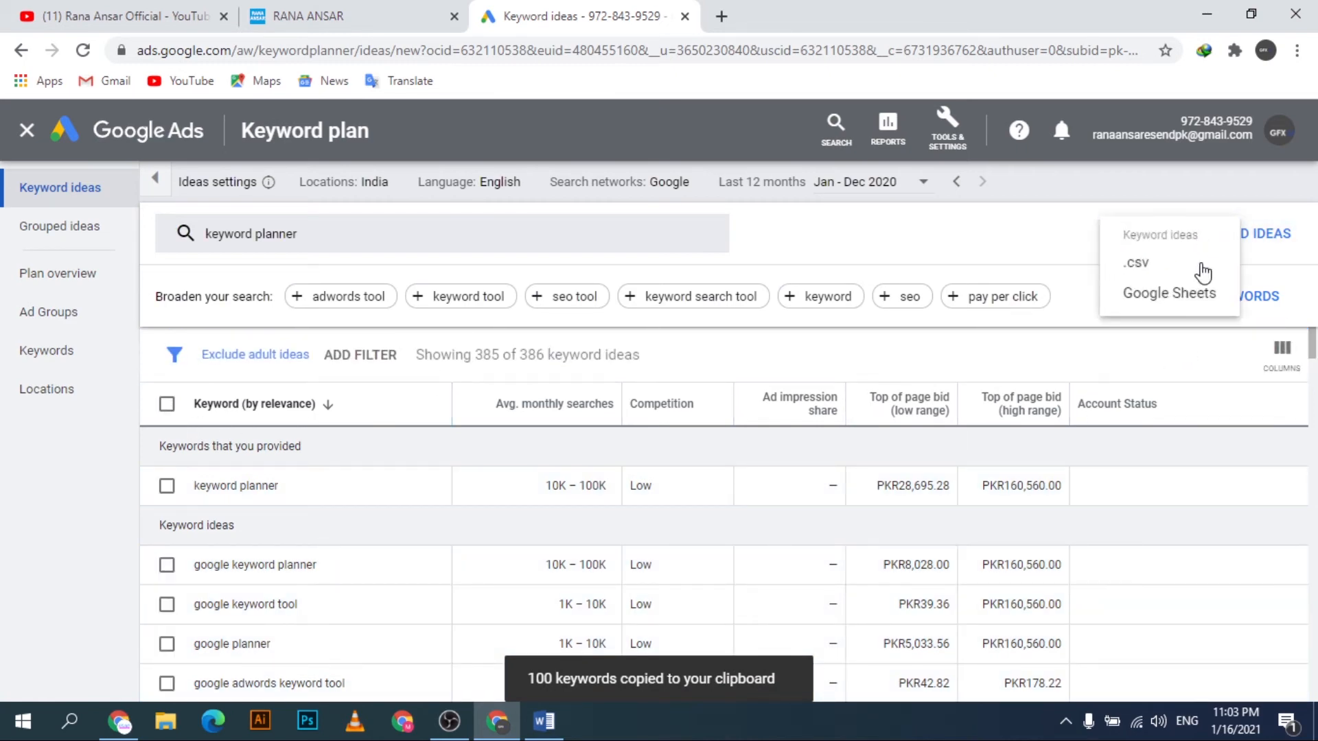
click(1161, 269)
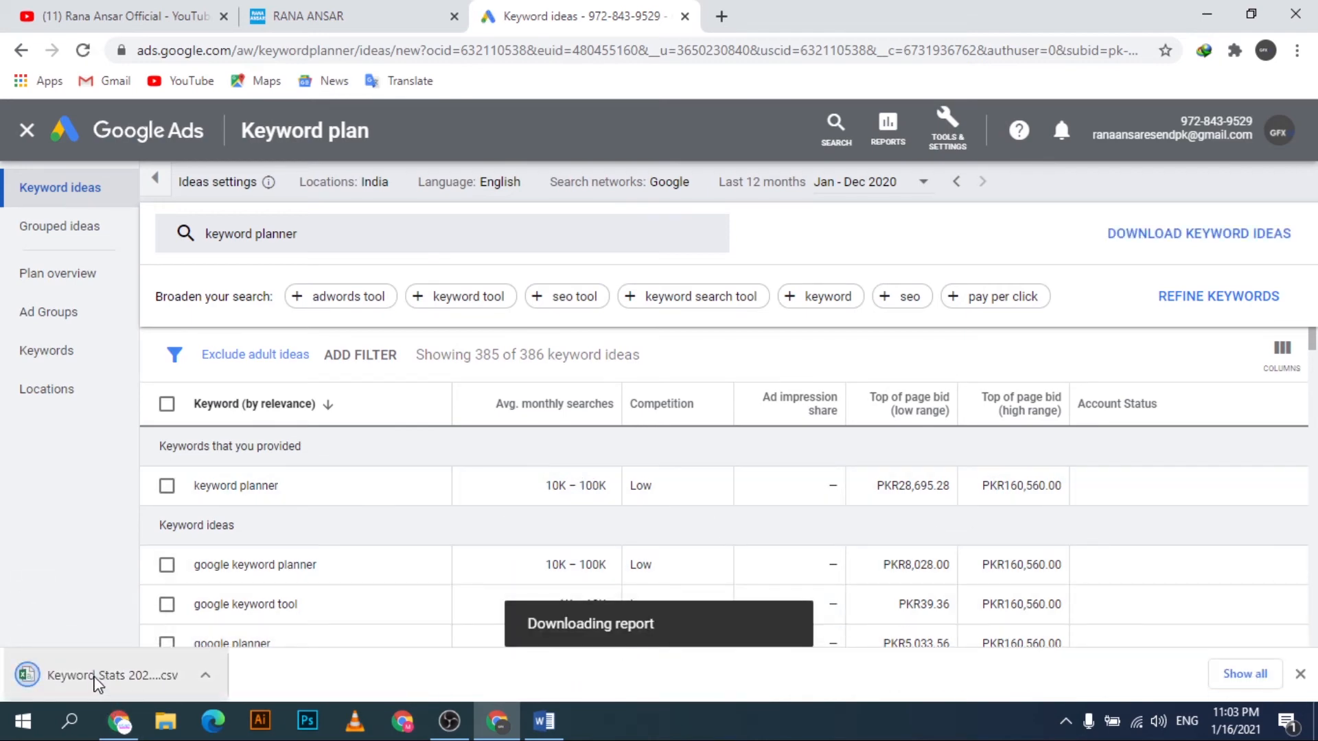
click(95, 676)
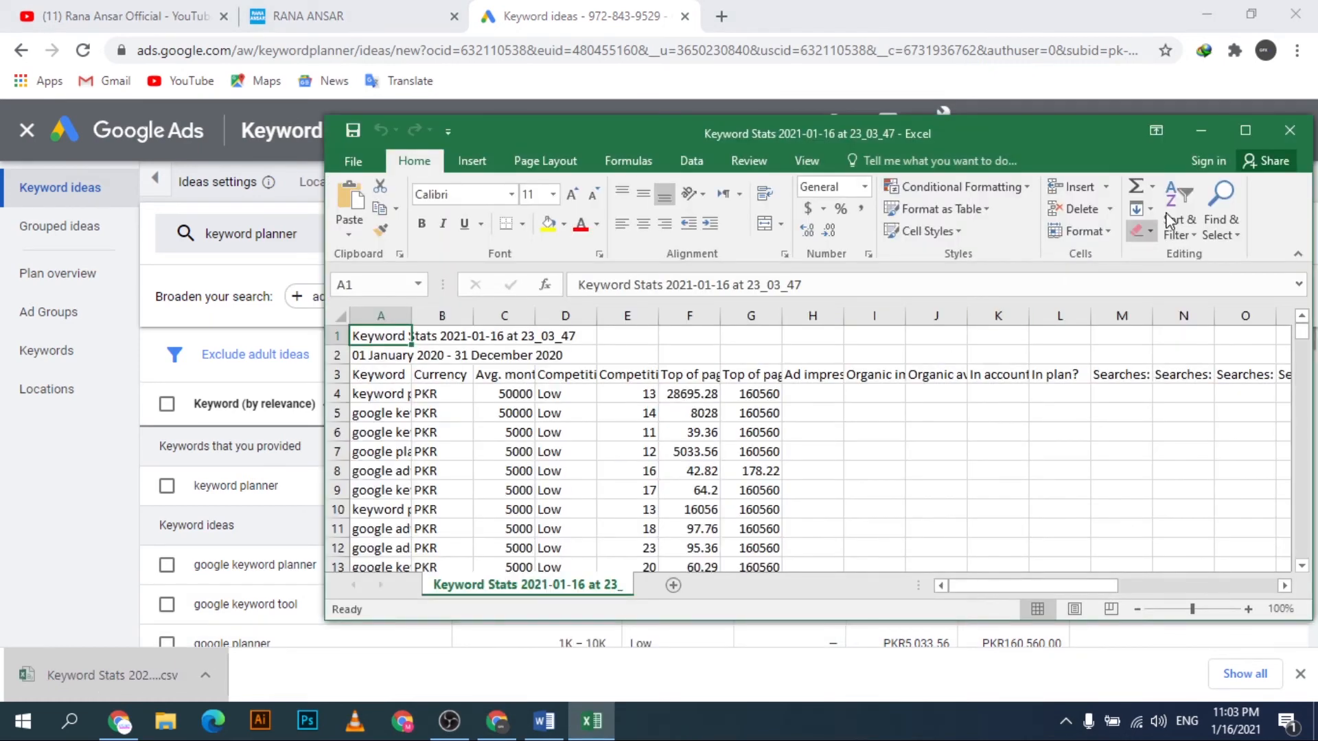
click(1245, 131)
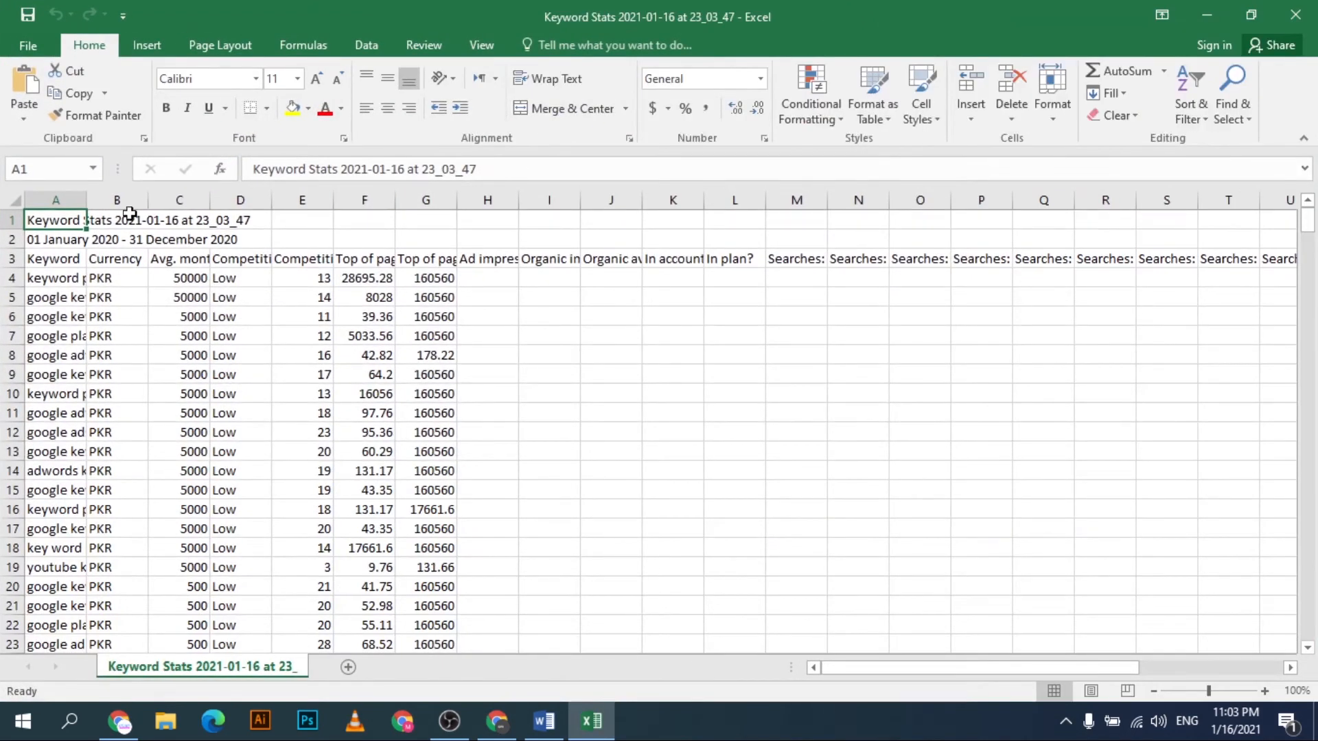
Widen column A to show the full keywords and widen column F slightly to show more of its heading.
drag(90, 207, 327, 193)
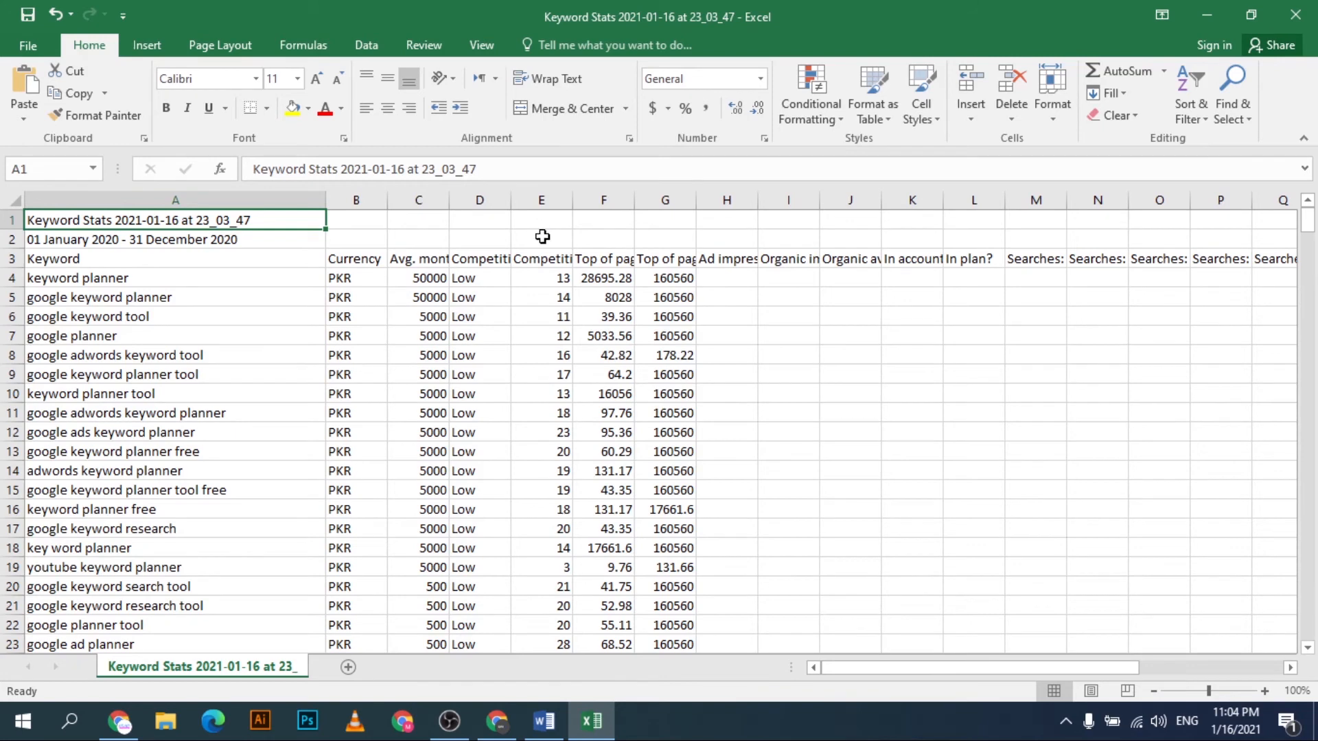
click(637, 227)
drag(634, 200, 670, 201)
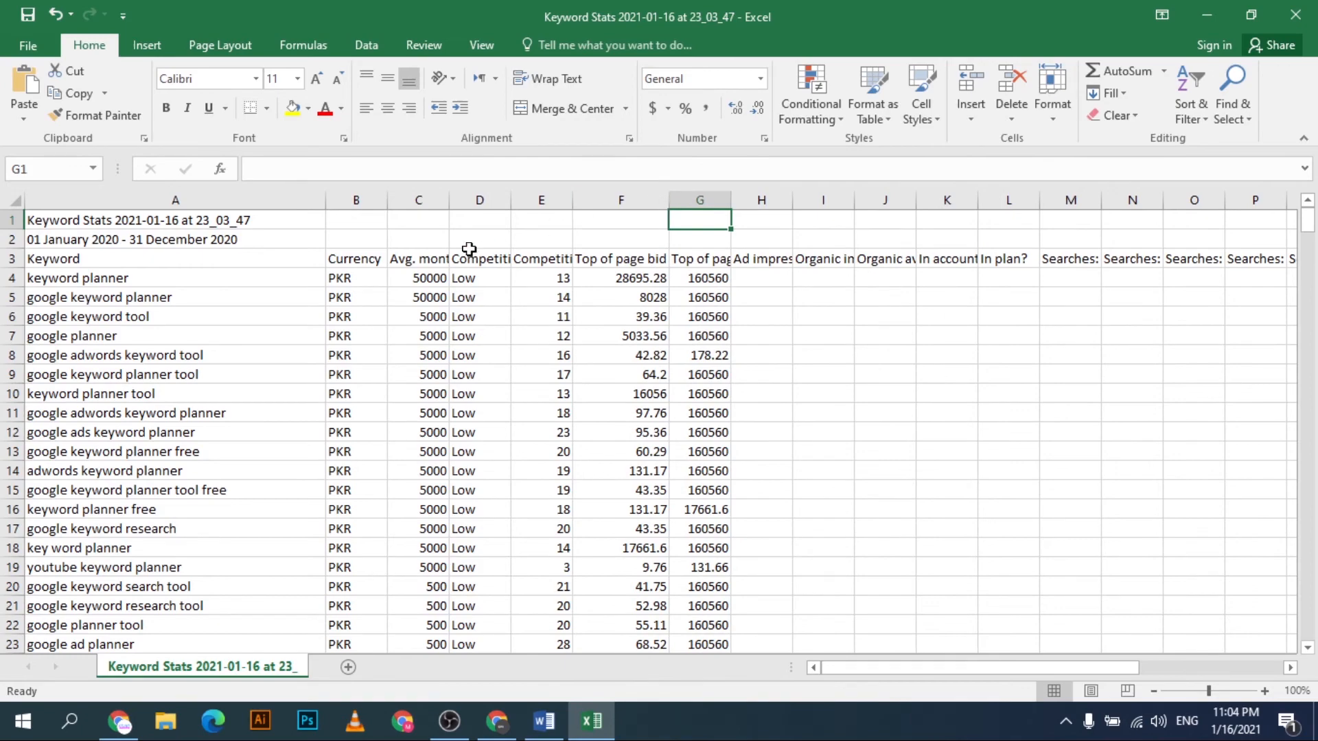
Look through the keyword rows of the exported sheet and close the workbook.
scroll(206, 371, down, 19)
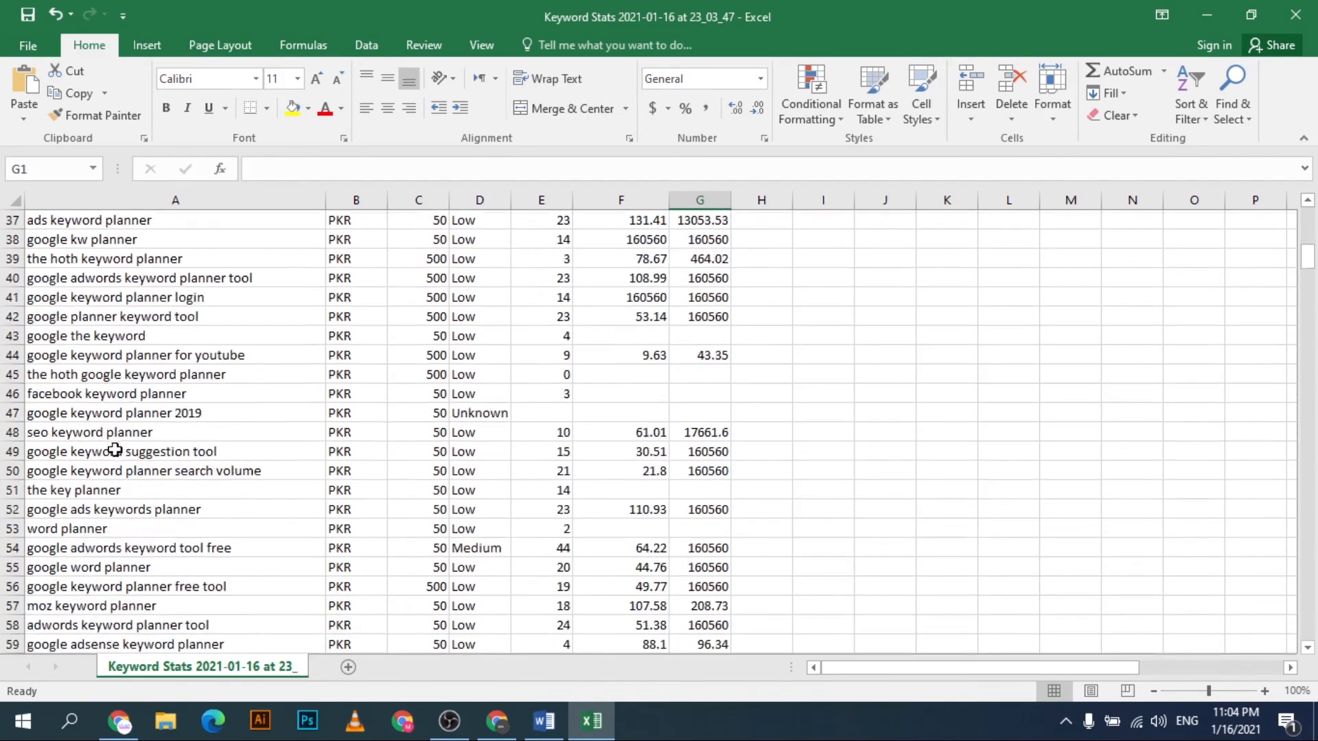
scroll(129, 434, down, 10)
scroll(132, 426, up, 20)
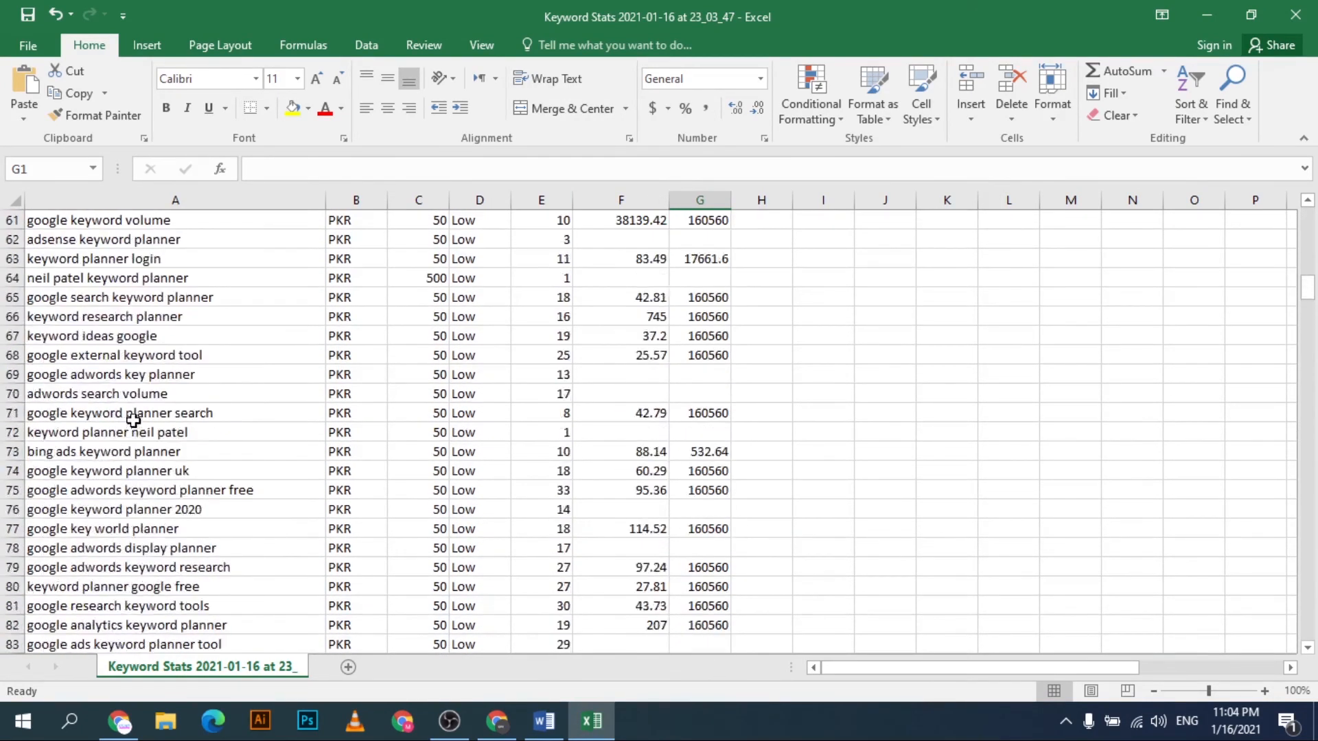
scroll(133, 420, up, 6)
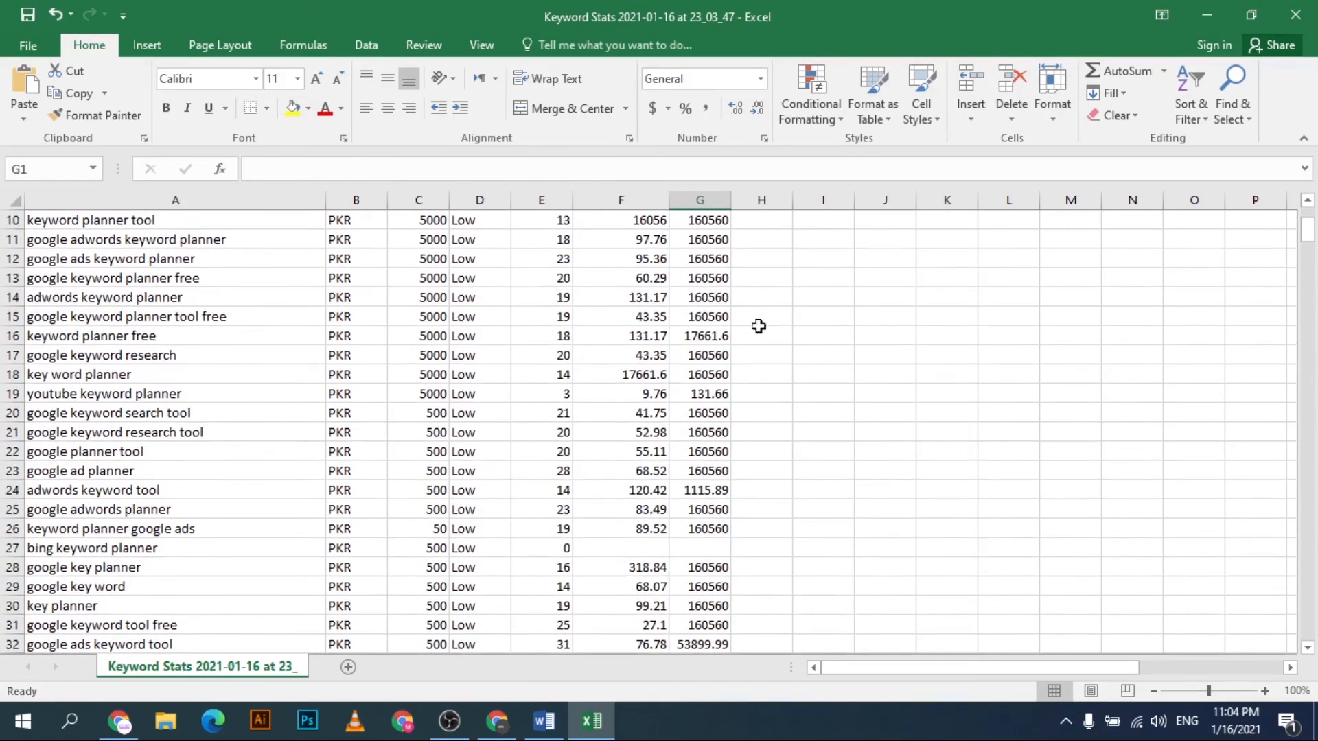
click(1295, 15)
click(656, 383)
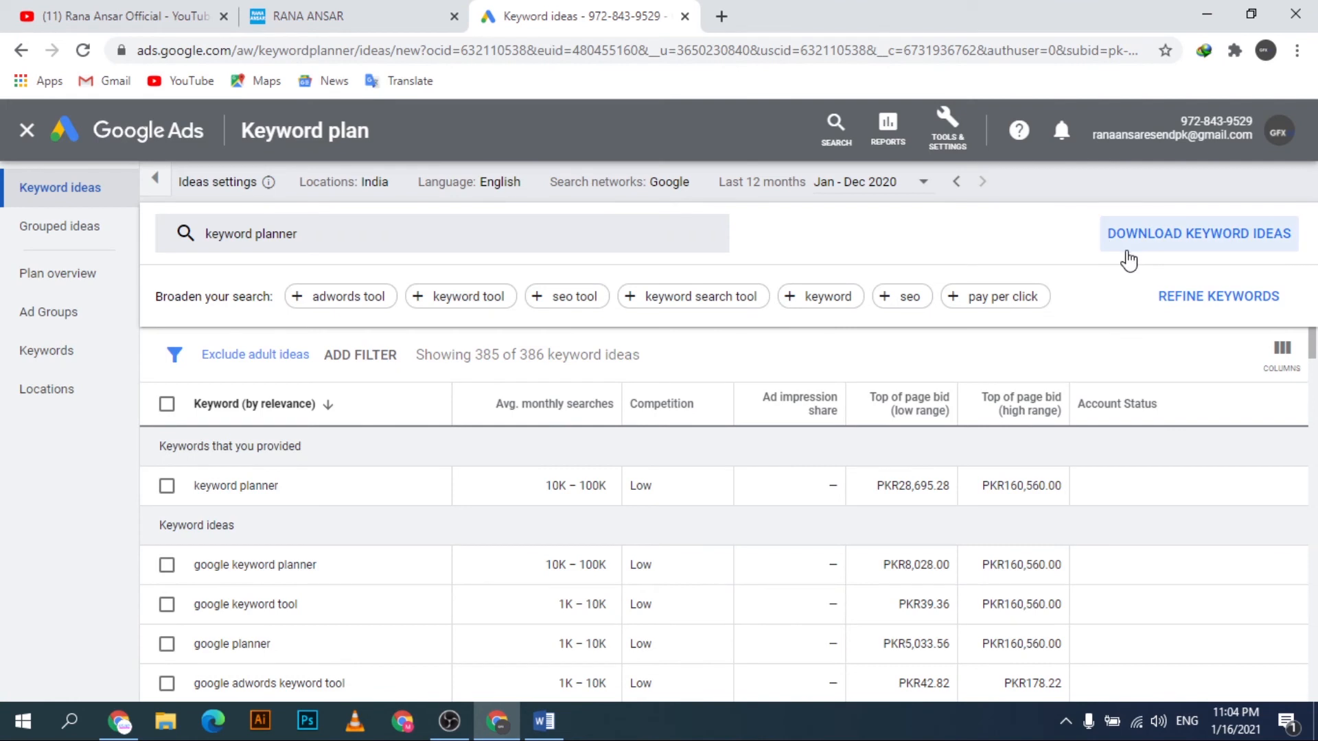
click(1174, 234)
click(1186, 292)
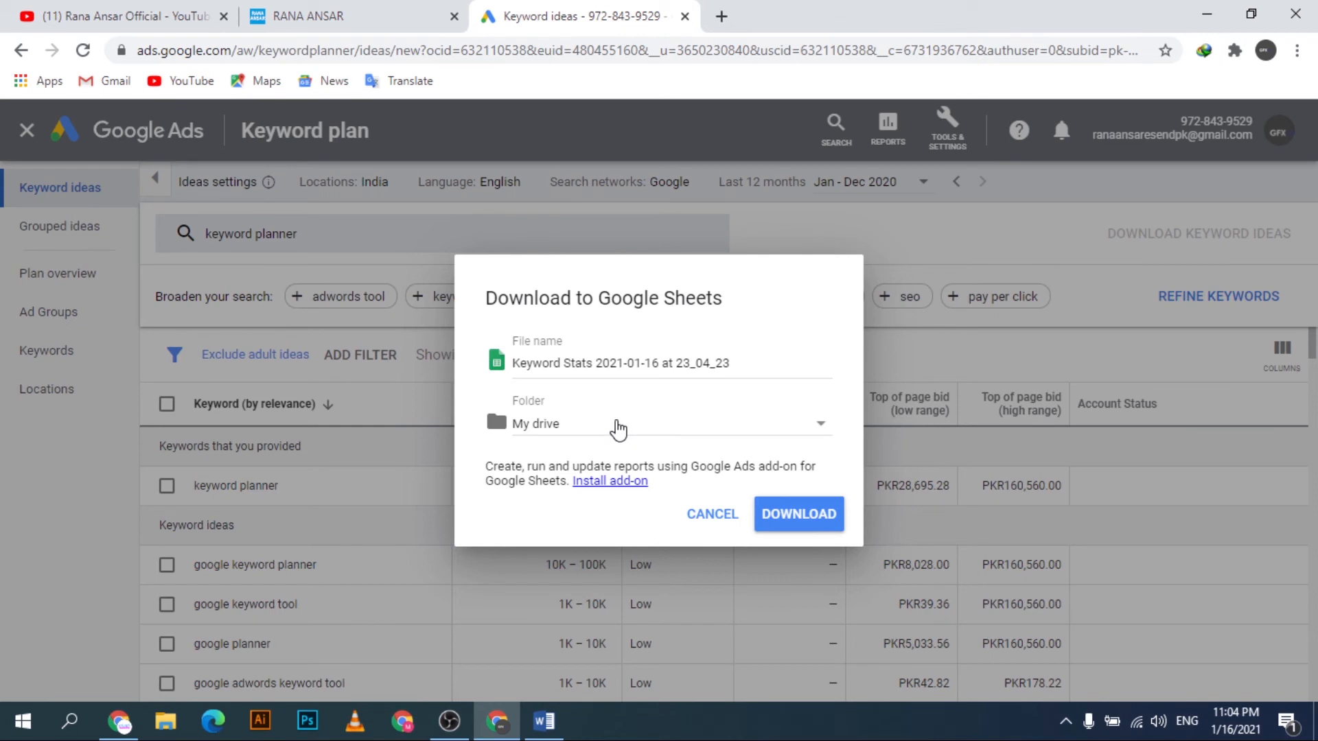
click(714, 514)
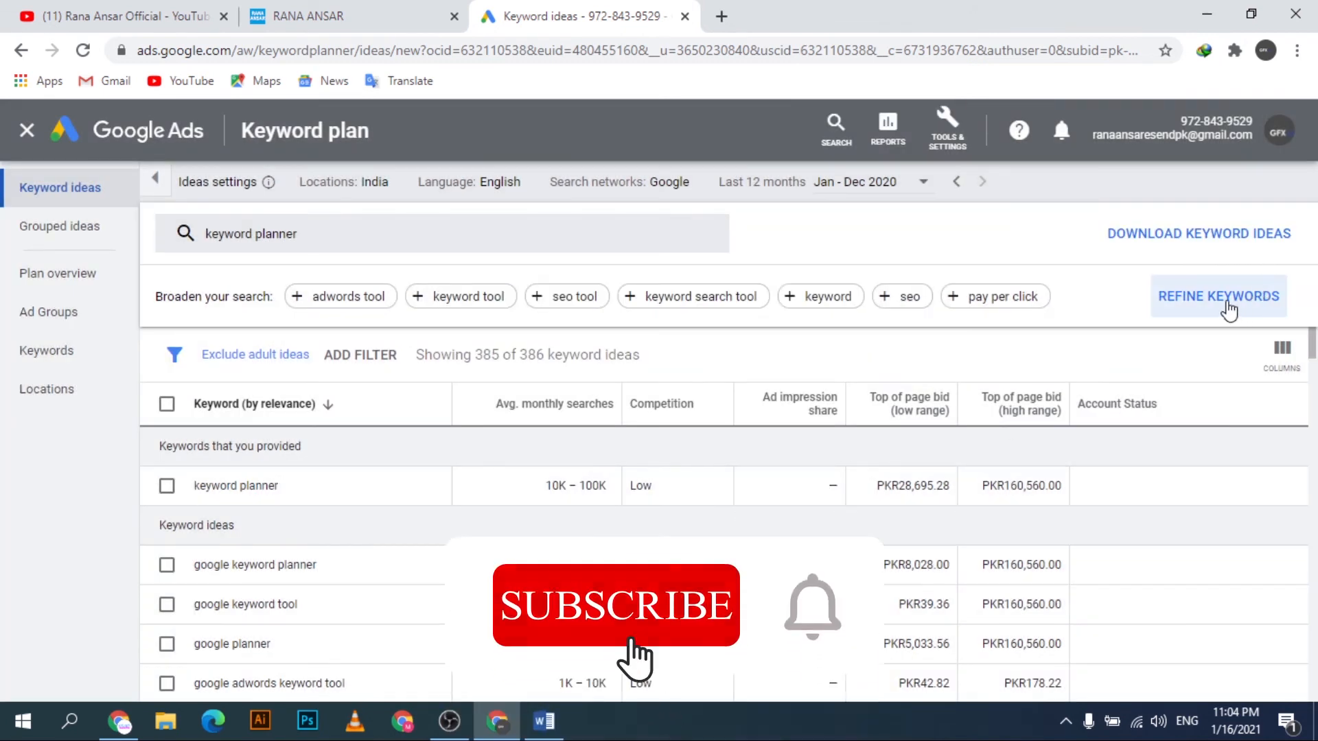
Open Refine keywords with all groups expanded, and examine the brand and tool filters alongside the keyword ideas list.
click(1218, 297)
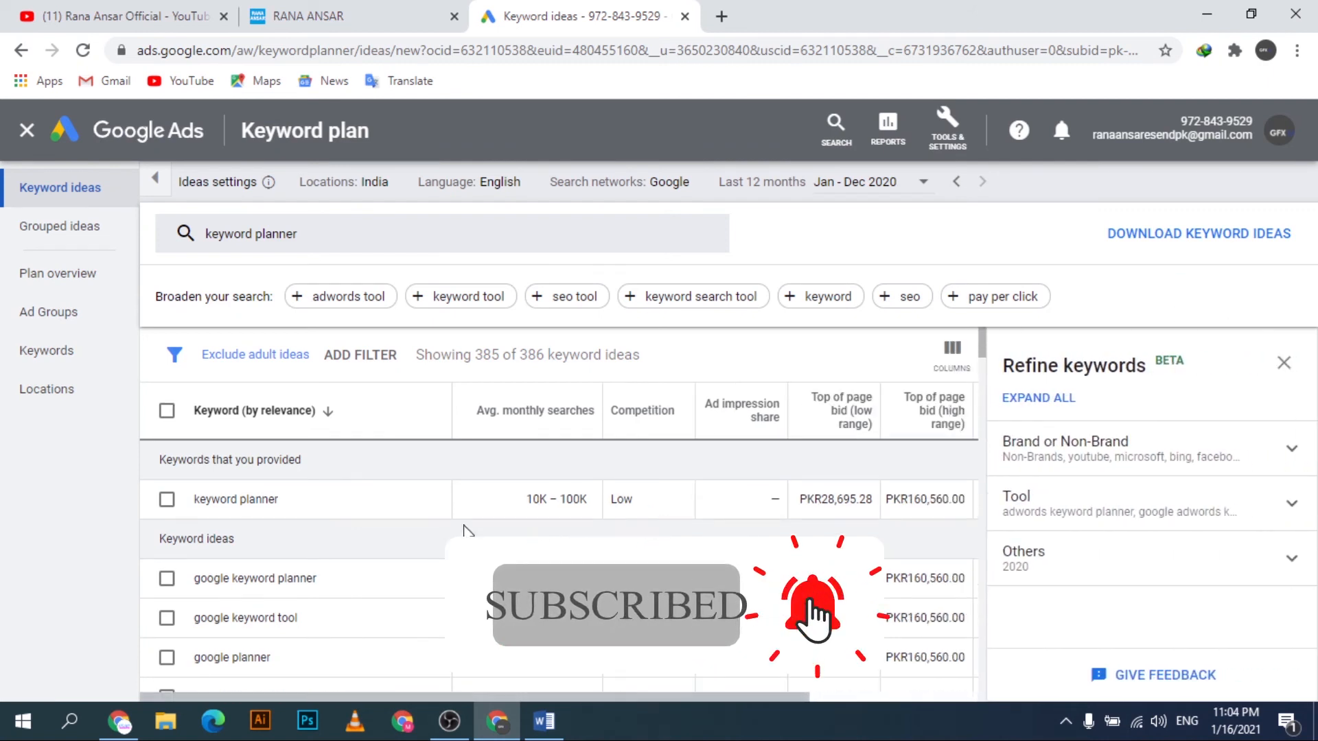
click(1038, 400)
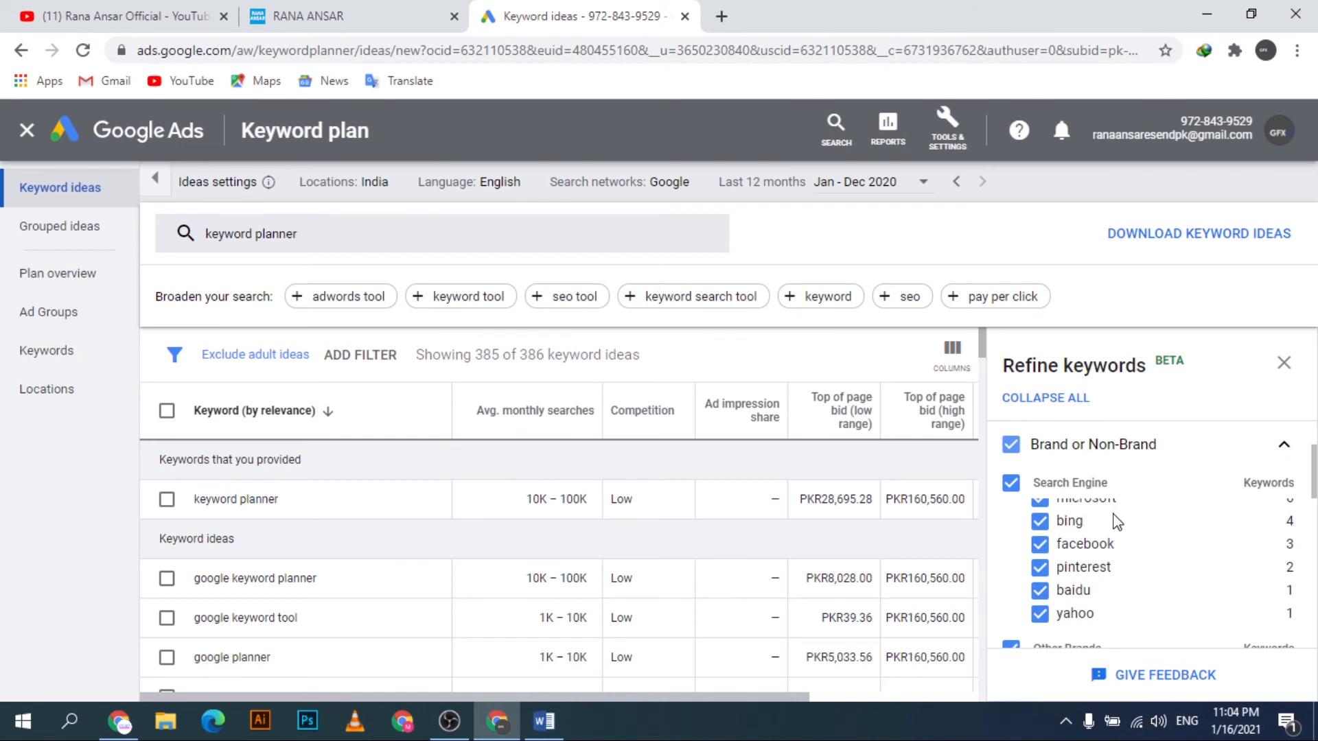
scroll(1068, 535, up, 1)
scroll(1068, 563, down, 8)
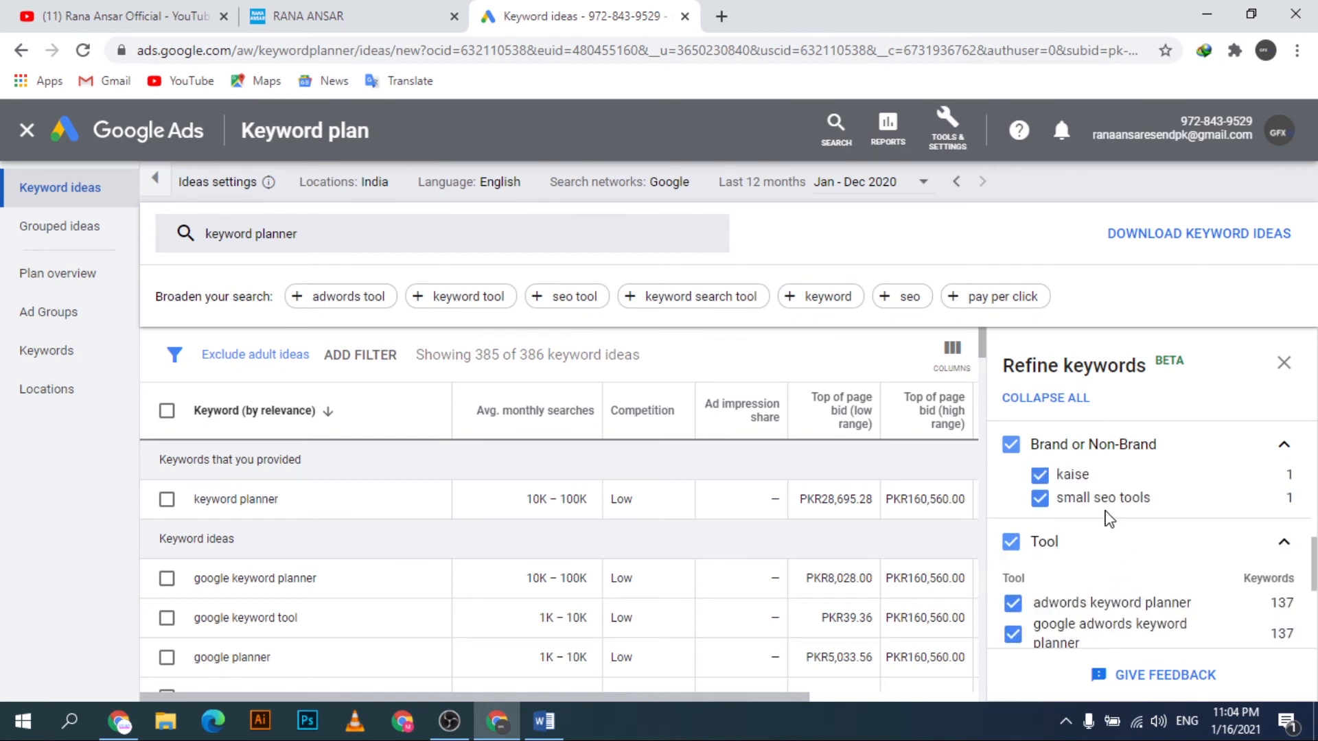
scroll(1115, 532, up, 5)
scroll(1087, 542, up, 4)
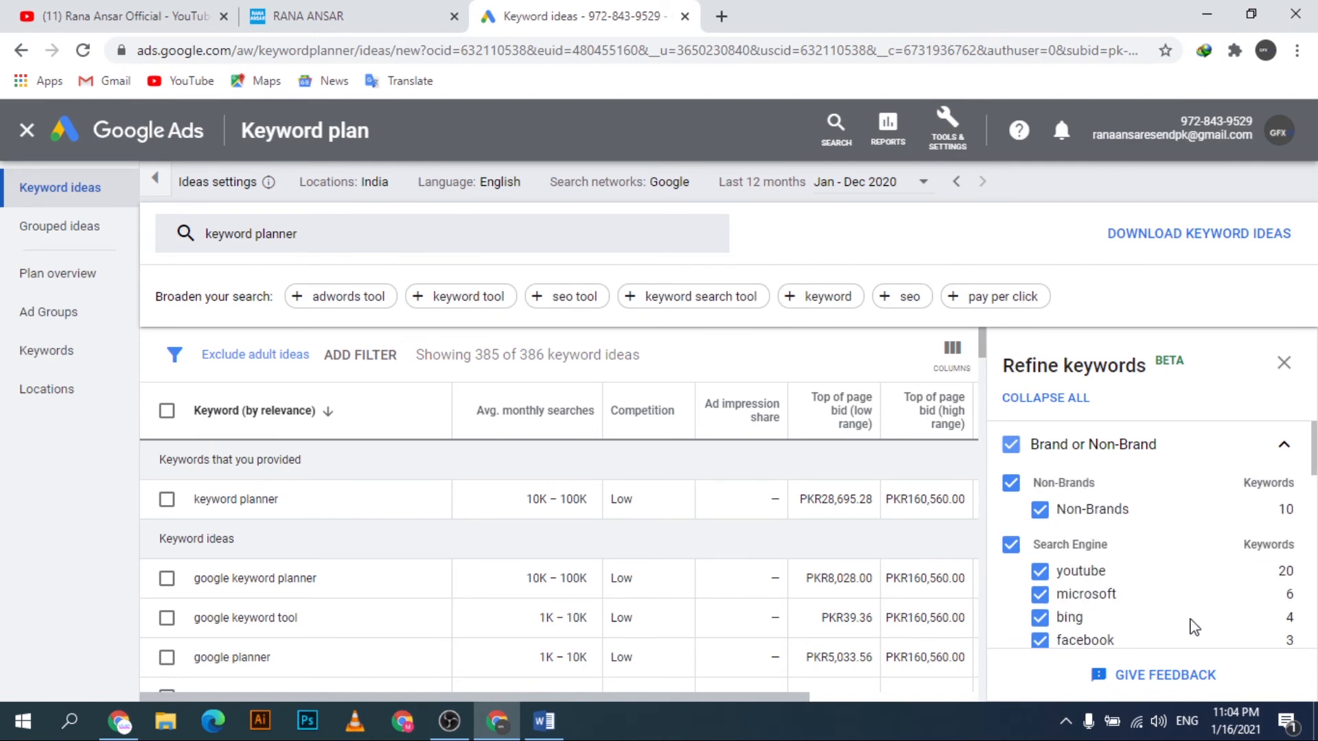
scroll(1175, 590, down, 2)
scroll(1174, 547, up, 2)
scroll(441, 538, down, 3)
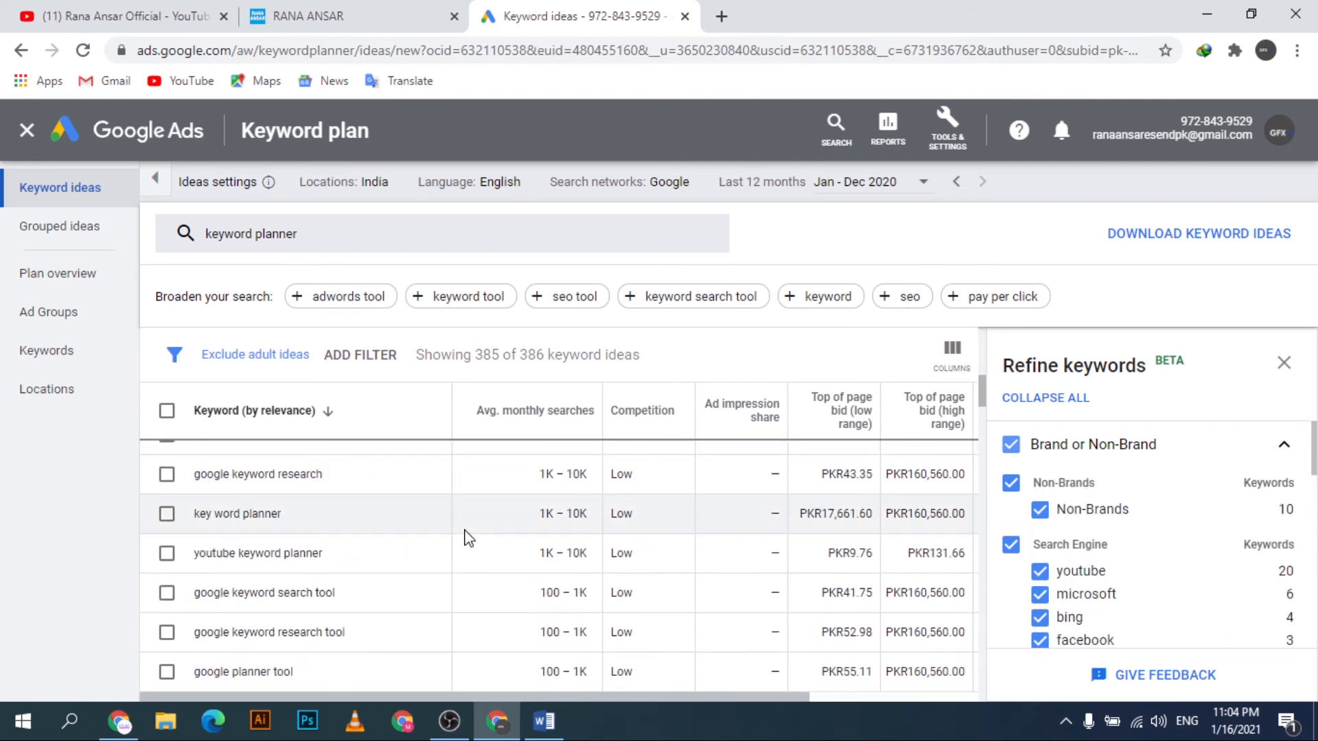
scroll(462, 535, up, 3)
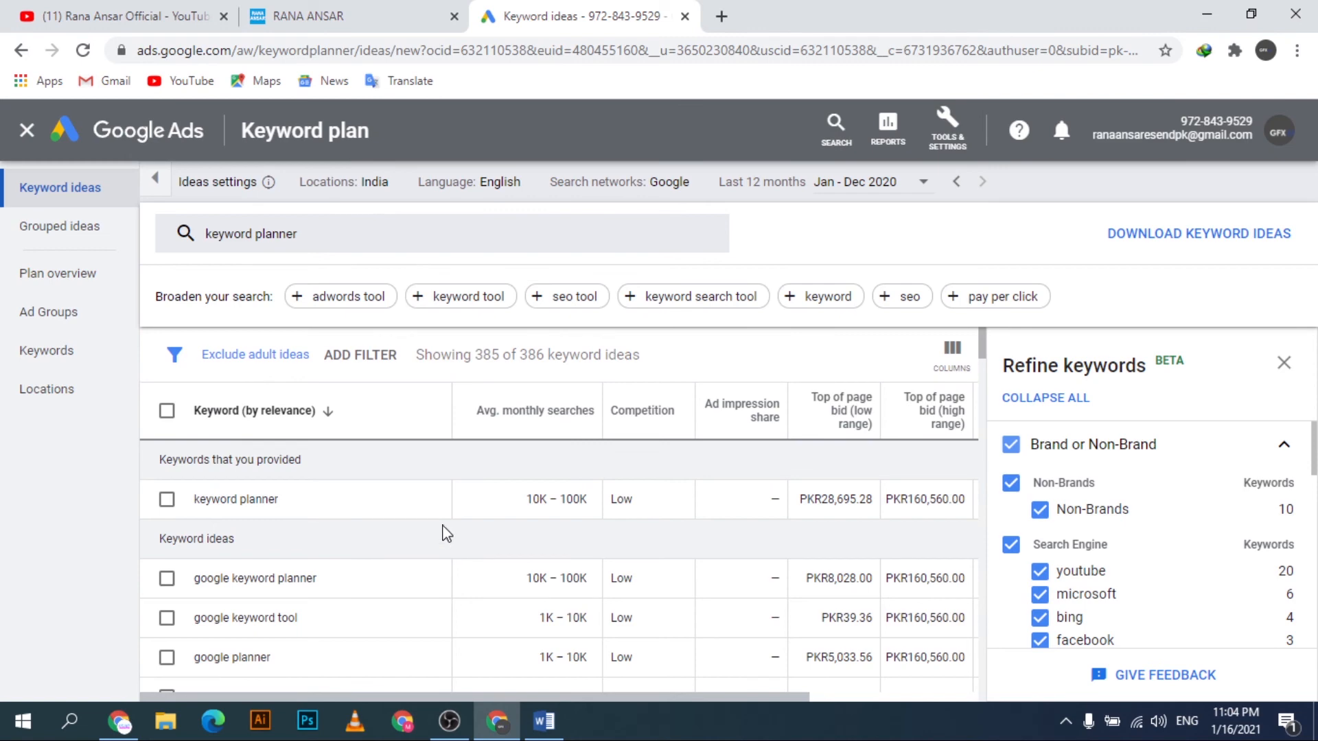